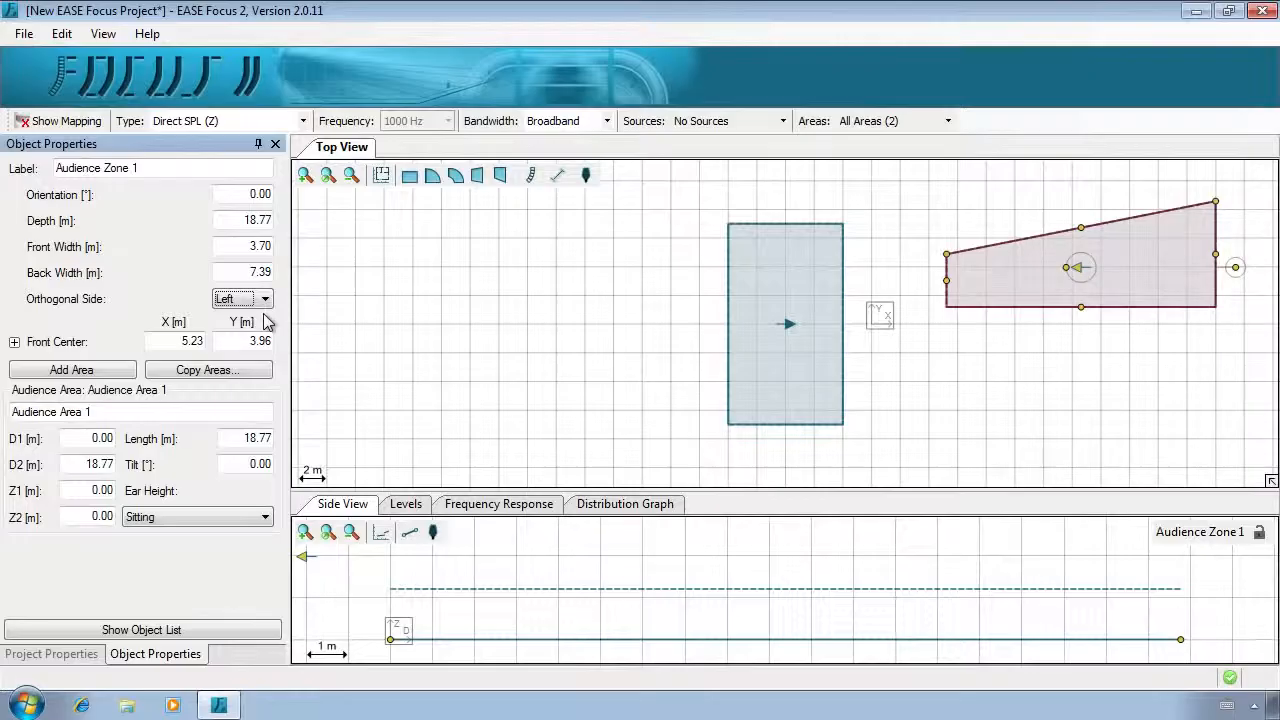
# Step: Undo Audience Zone 1's last orthogonal side change and flip the right-angled trapezoid zone vertically
pyautogui.hotkey('ctrl', 'z')
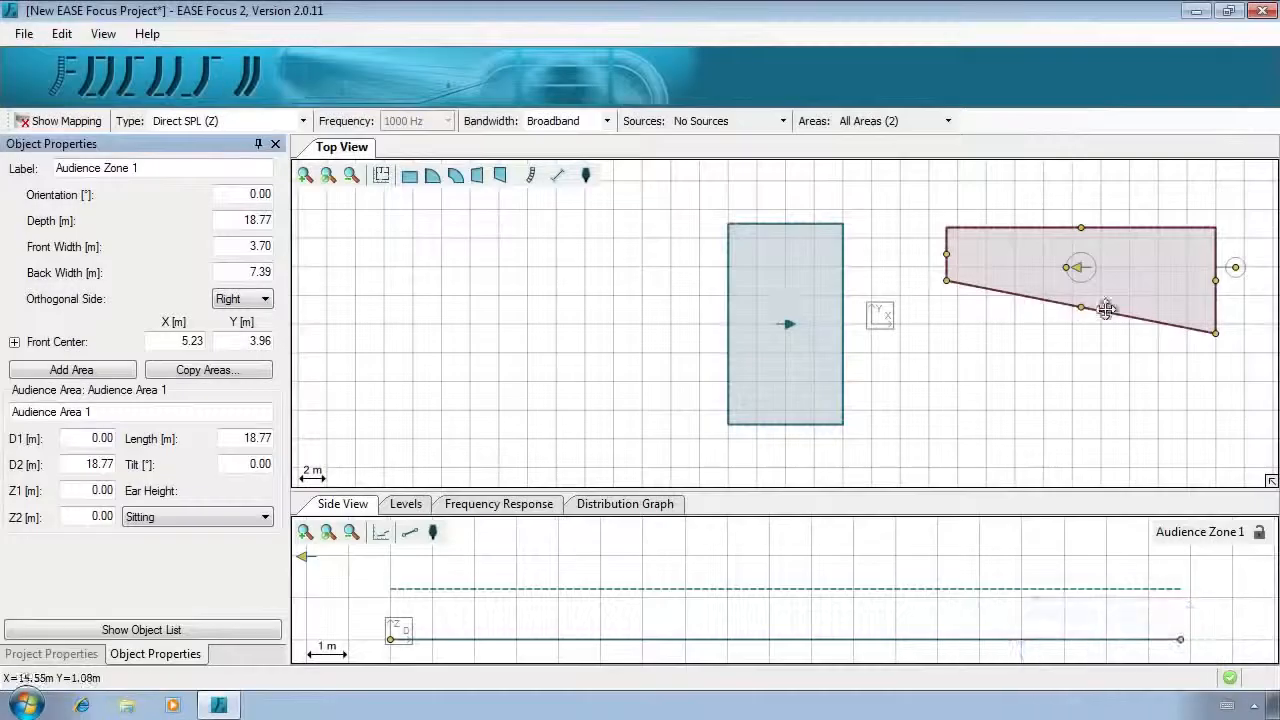
pyautogui.rightClick(1176, 316)
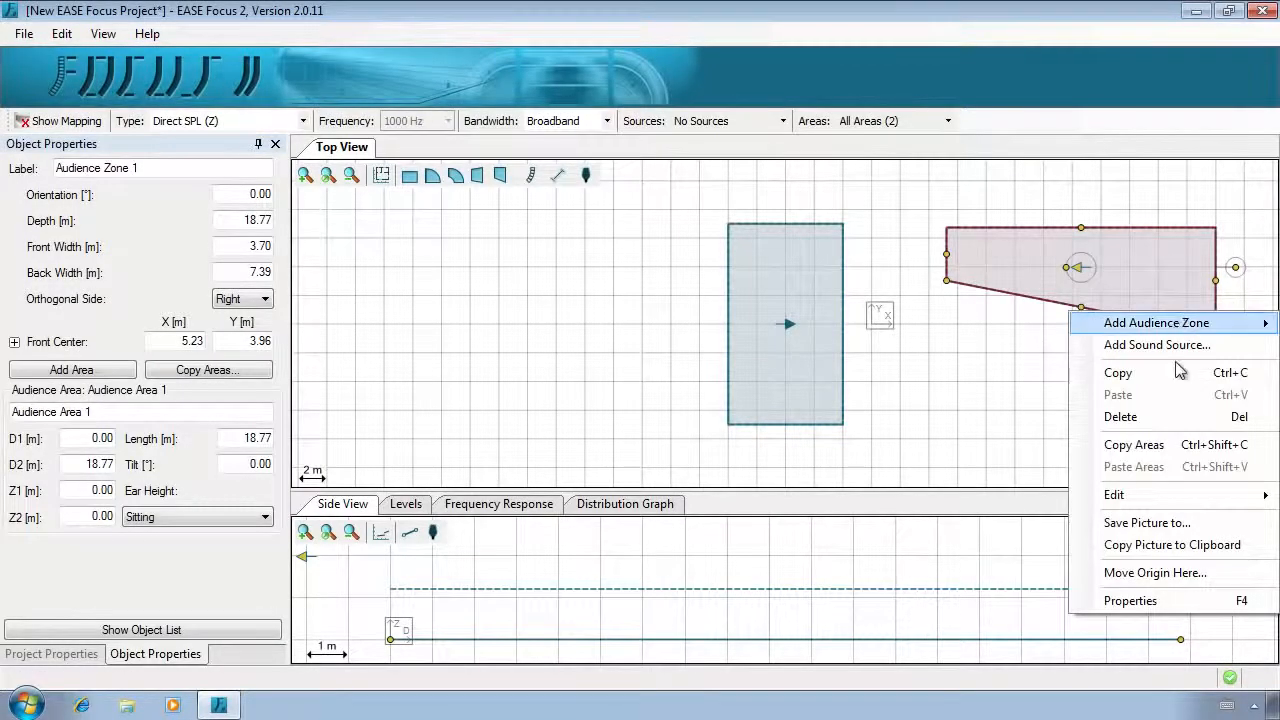
pyautogui.moveTo(1172, 497)
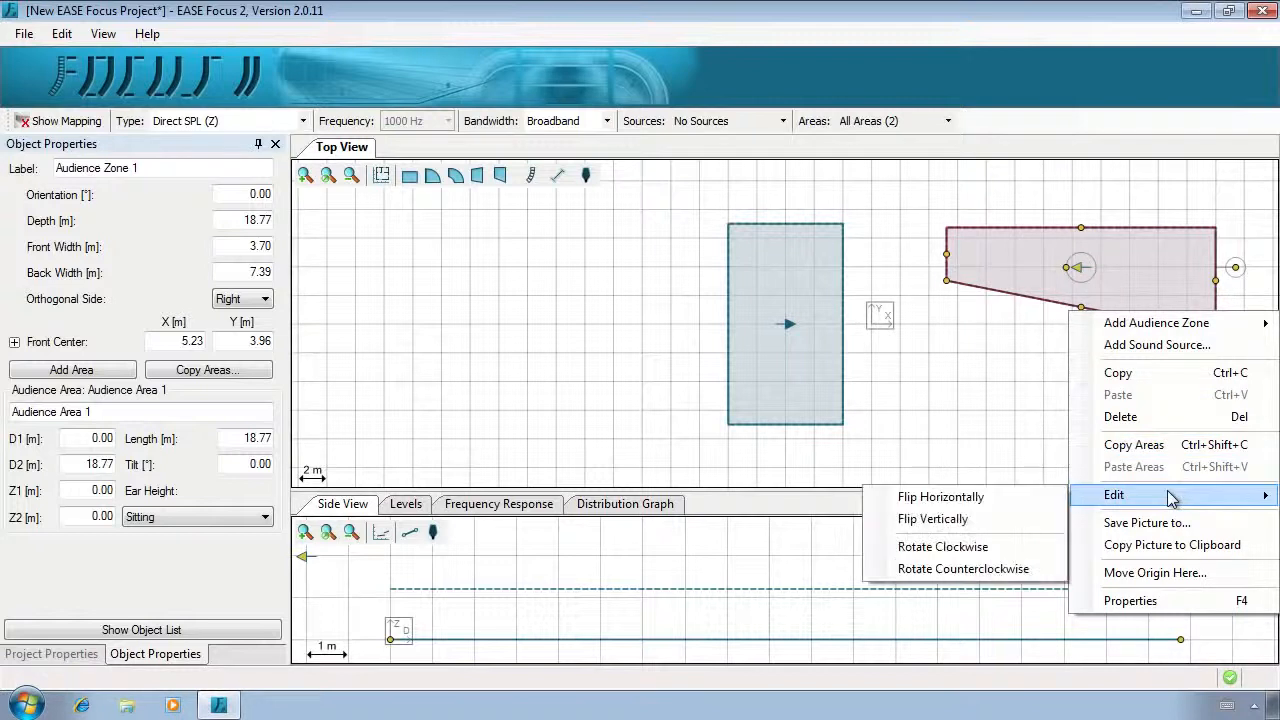
pyautogui.click(1005, 520)
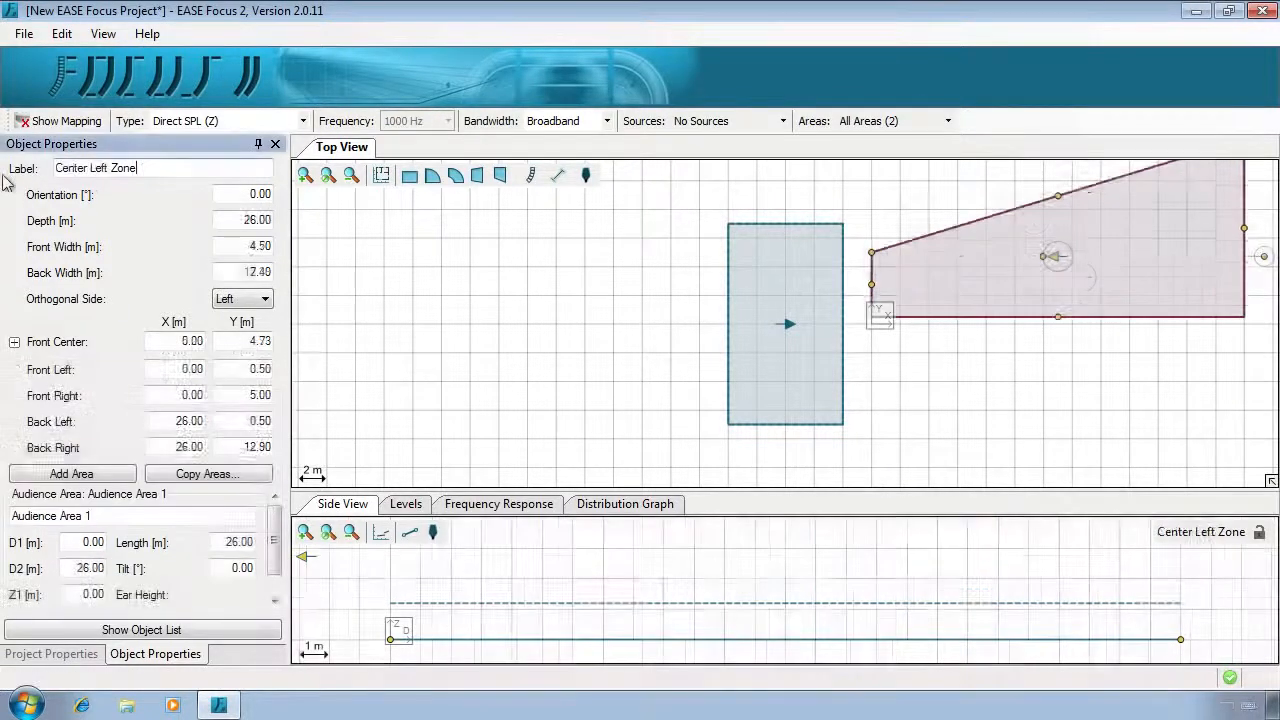
# Step: Set the drawing grid to a fixed size of 5.0 m
pyautogui.press('F9')
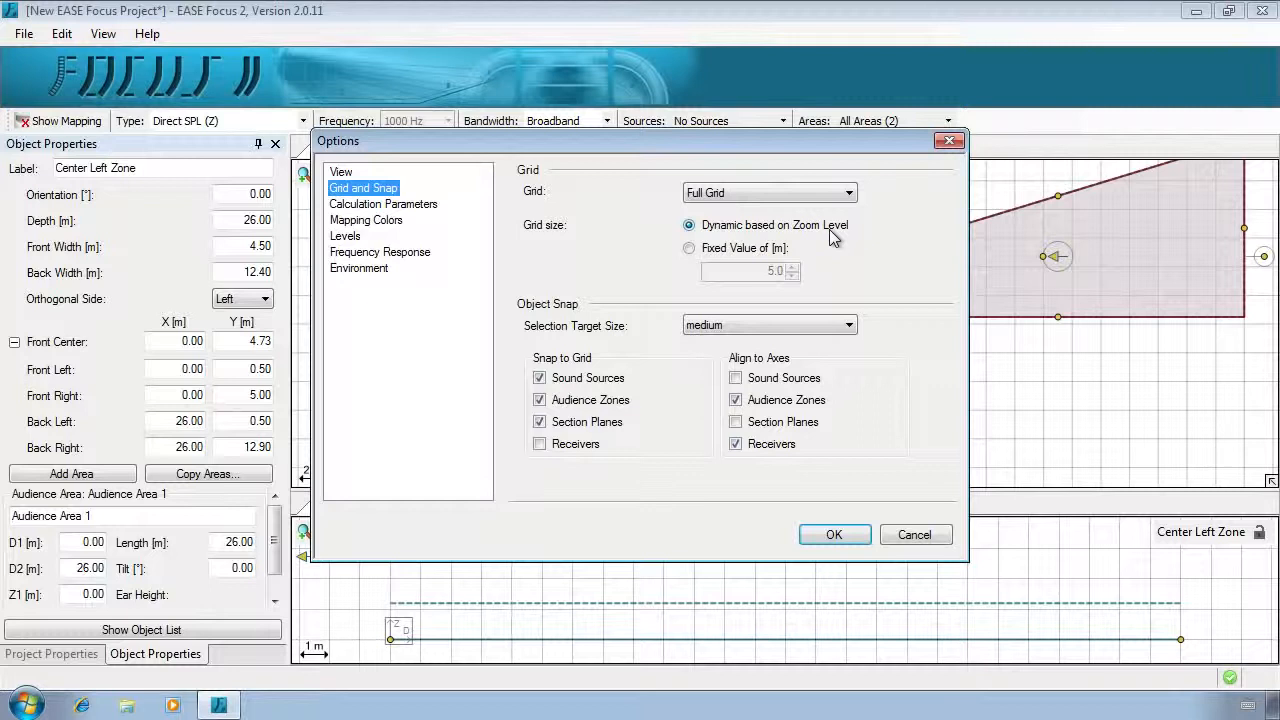
pyautogui.click(690, 249)
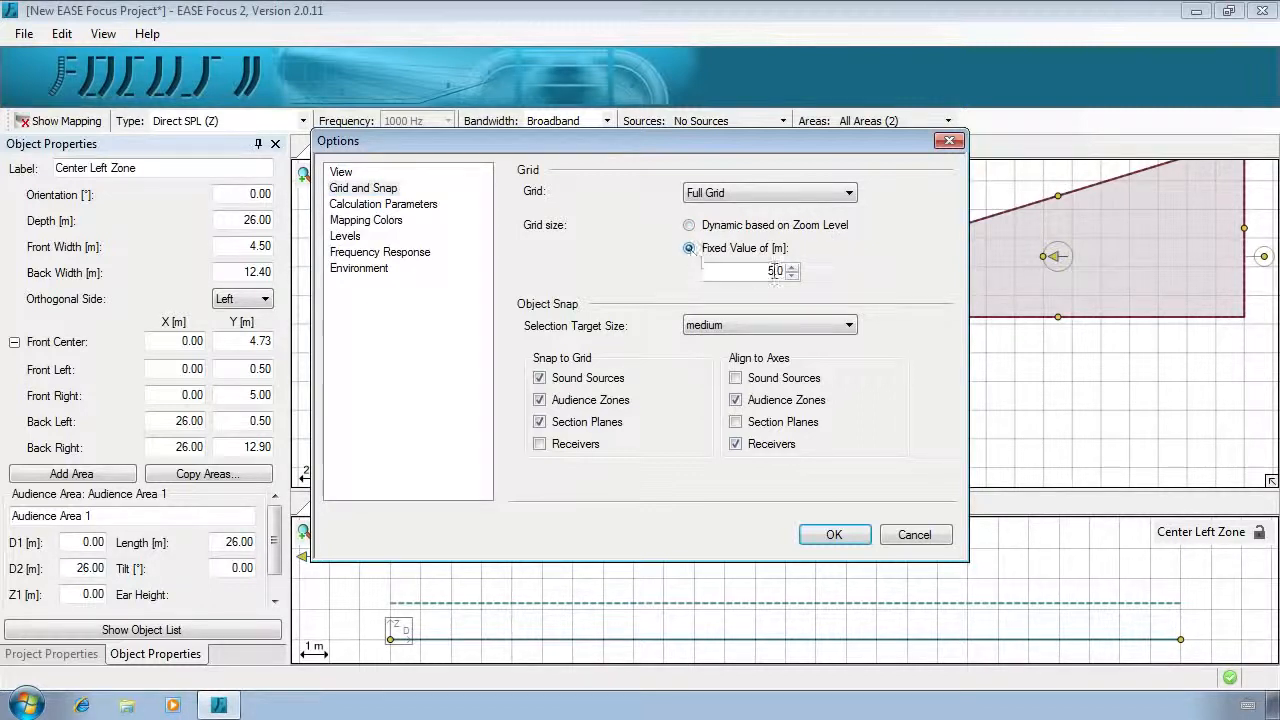
pyautogui.click(833, 534)
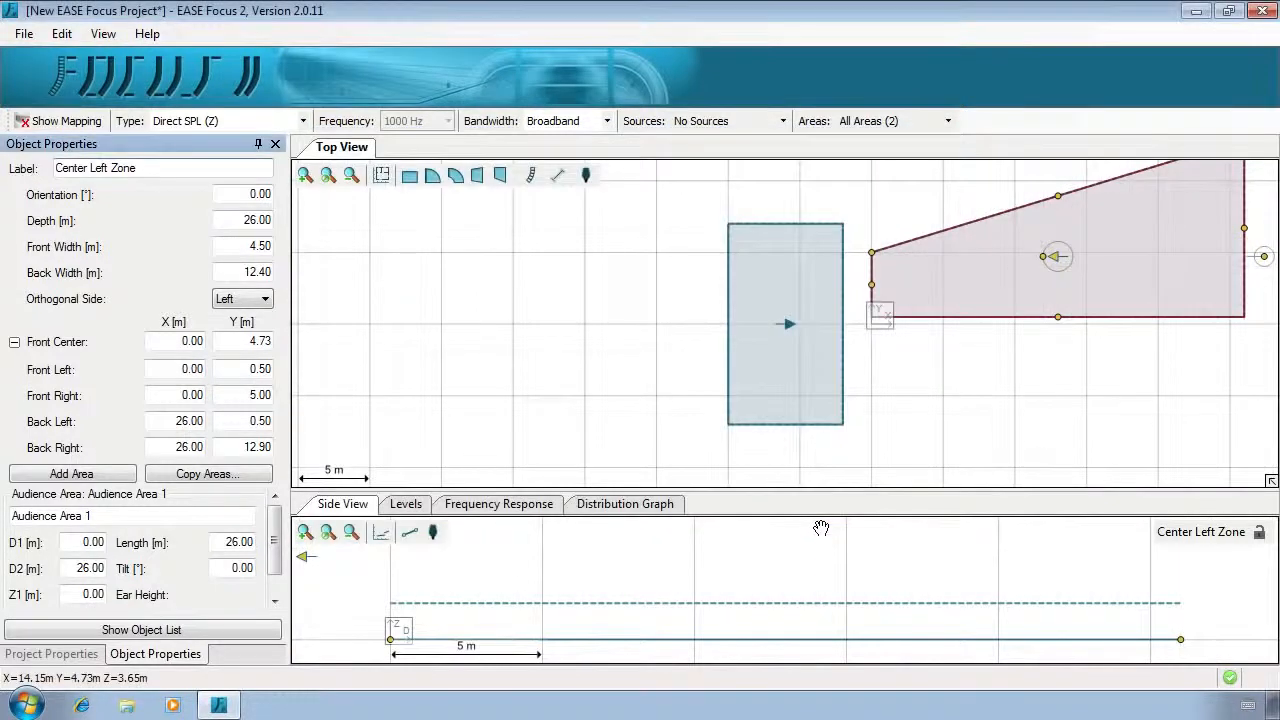
# Step: Copy the Center Left Zone and paste the duplicate above the original in the top view
pyautogui.click(351, 175)
pyautogui.click(351, 175)
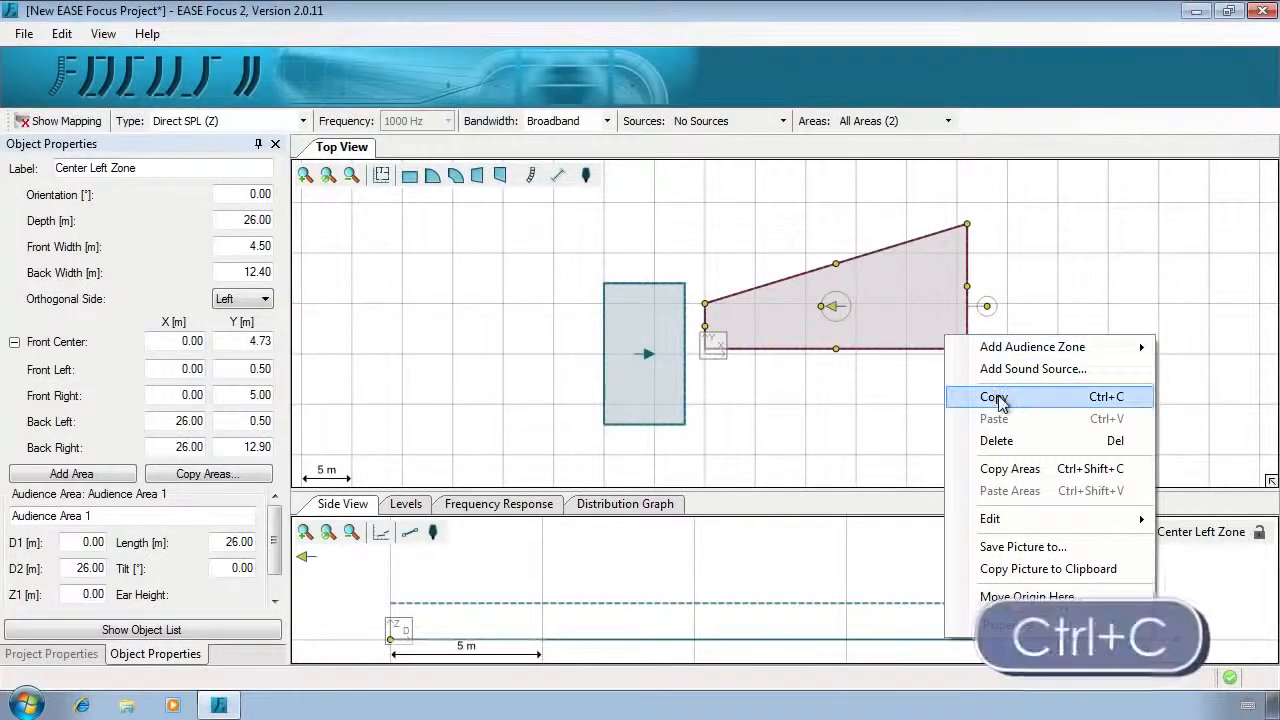
pyautogui.click(997, 397)
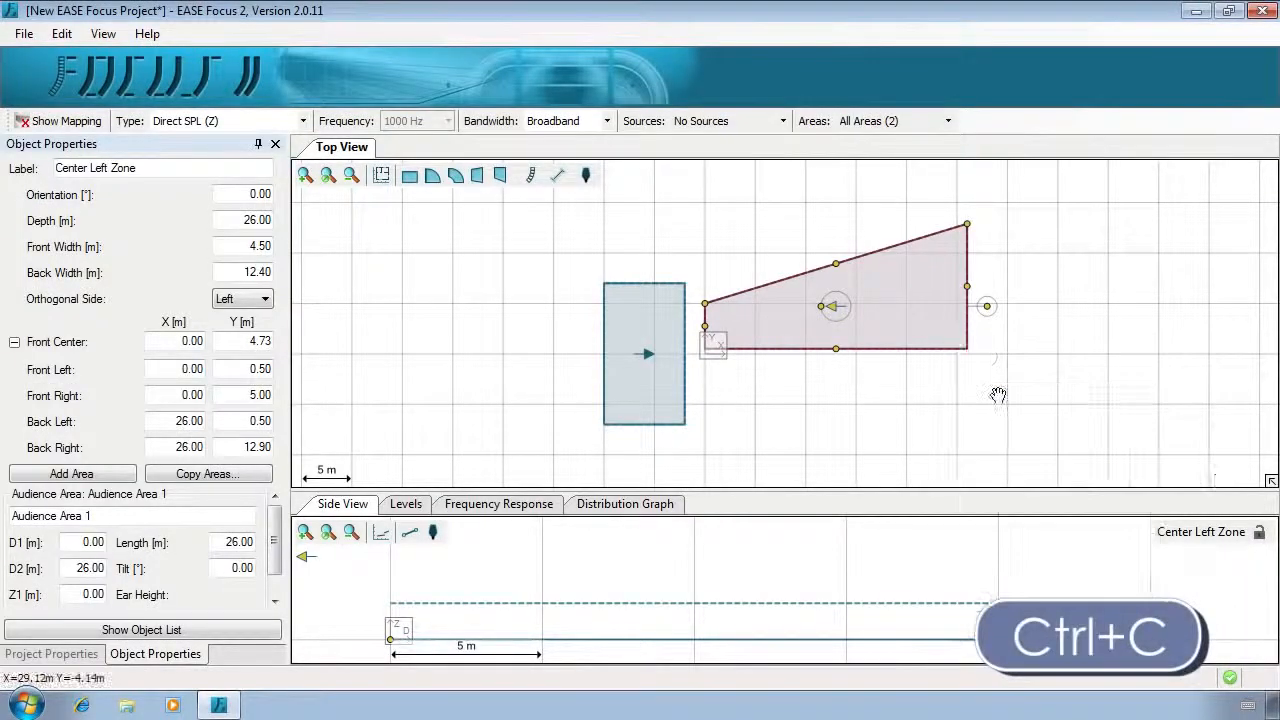
pyautogui.rightClick(786, 212)
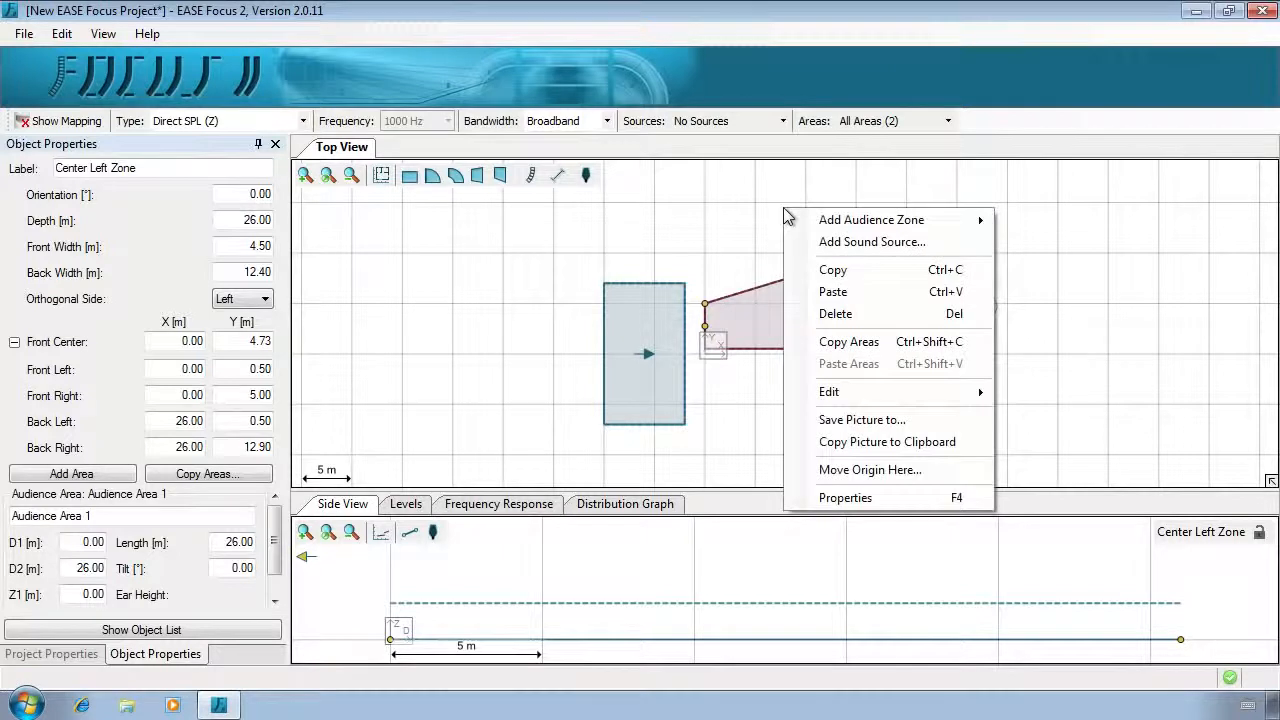
pyautogui.hotkey('ctrl', 'v')
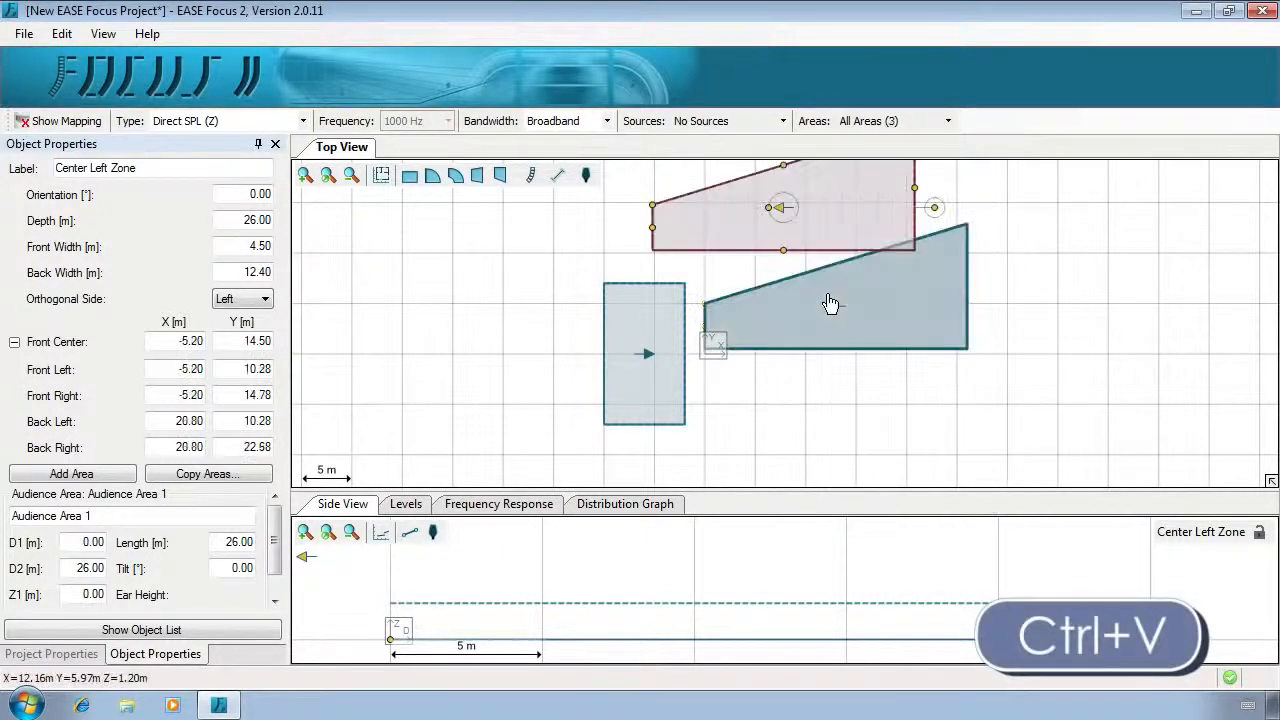
# Step: Flip the pasted trapezoid zone vertically
pyautogui.rightClick(872, 225)
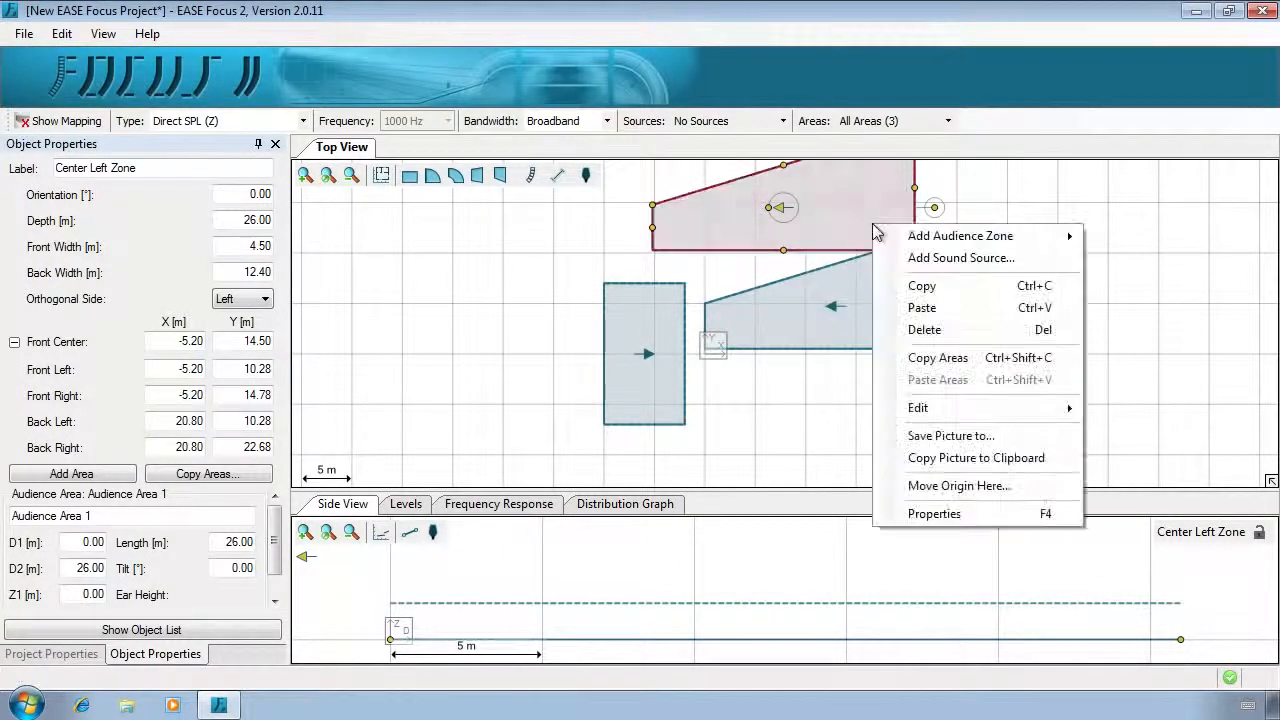
pyautogui.moveTo(952, 413)
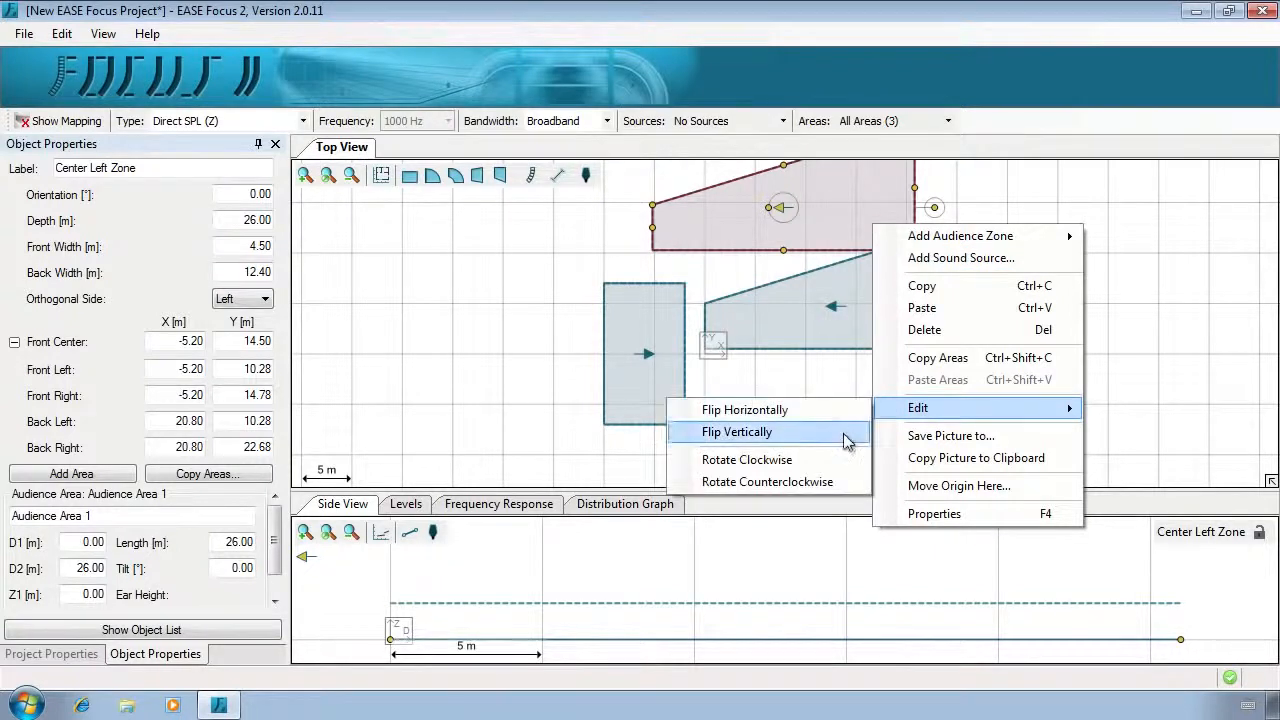
pyautogui.click(843, 433)
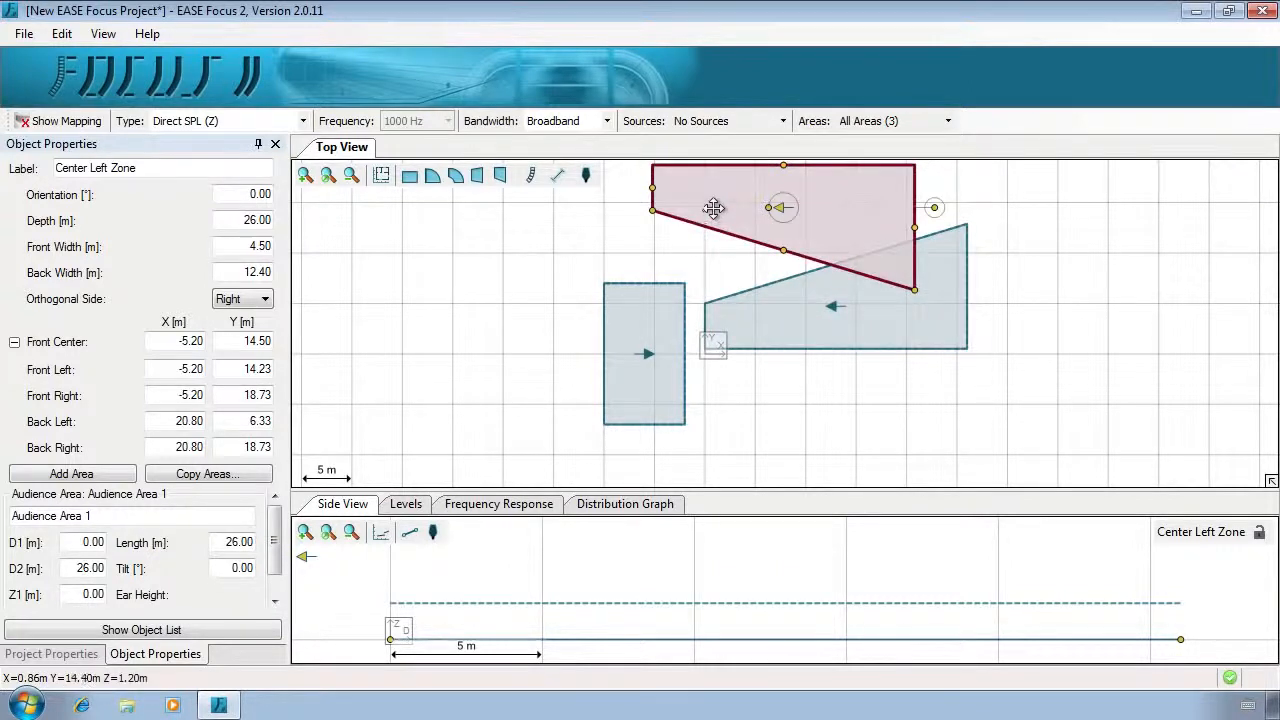
# Step: Move the flipped copy's front corner onto the Center Left Zone's front corner and rotate it to about 33.81° so their slanted edges meet
pyautogui.moveTo(713, 207); pyautogui.dragTo(766, 300)
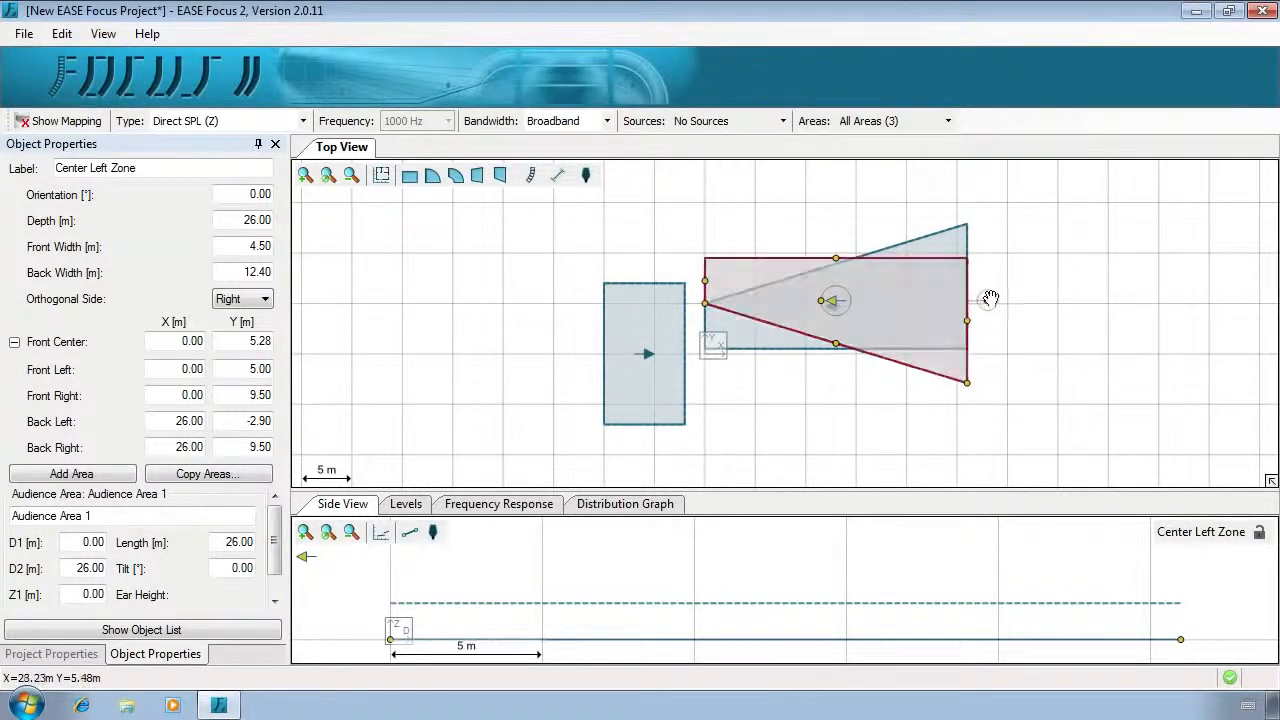
pyautogui.moveTo(987, 301); pyautogui.dragTo(877, 188)
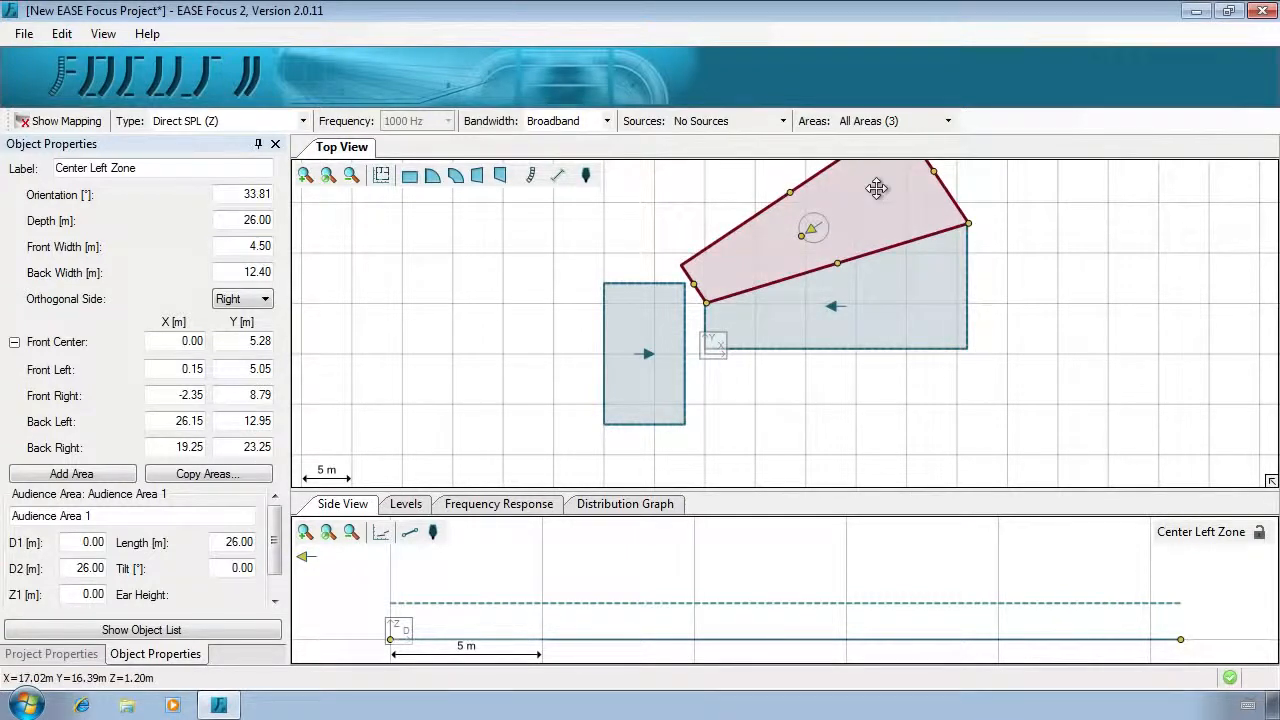
# Step: Set the rotated zone's front center Y coordinate to 6.28 m
pyautogui.click(259, 341)
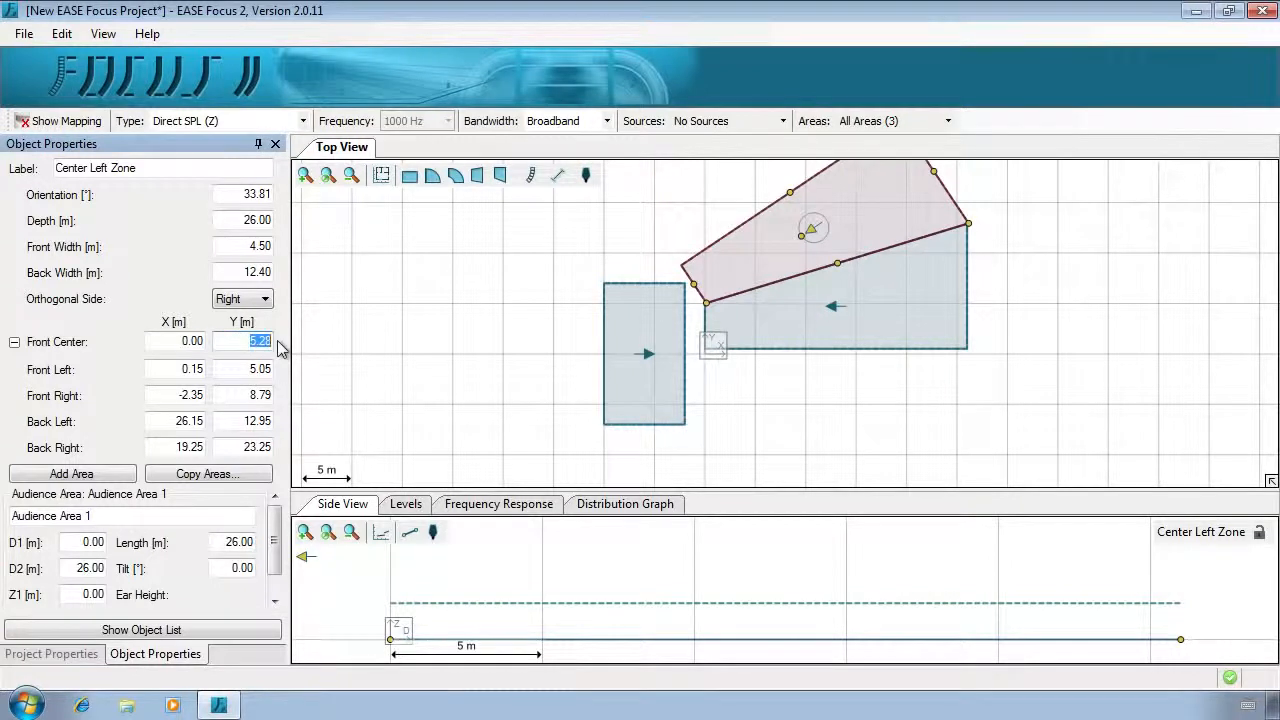
pyautogui.write('6')
pyautogui.press('Return')
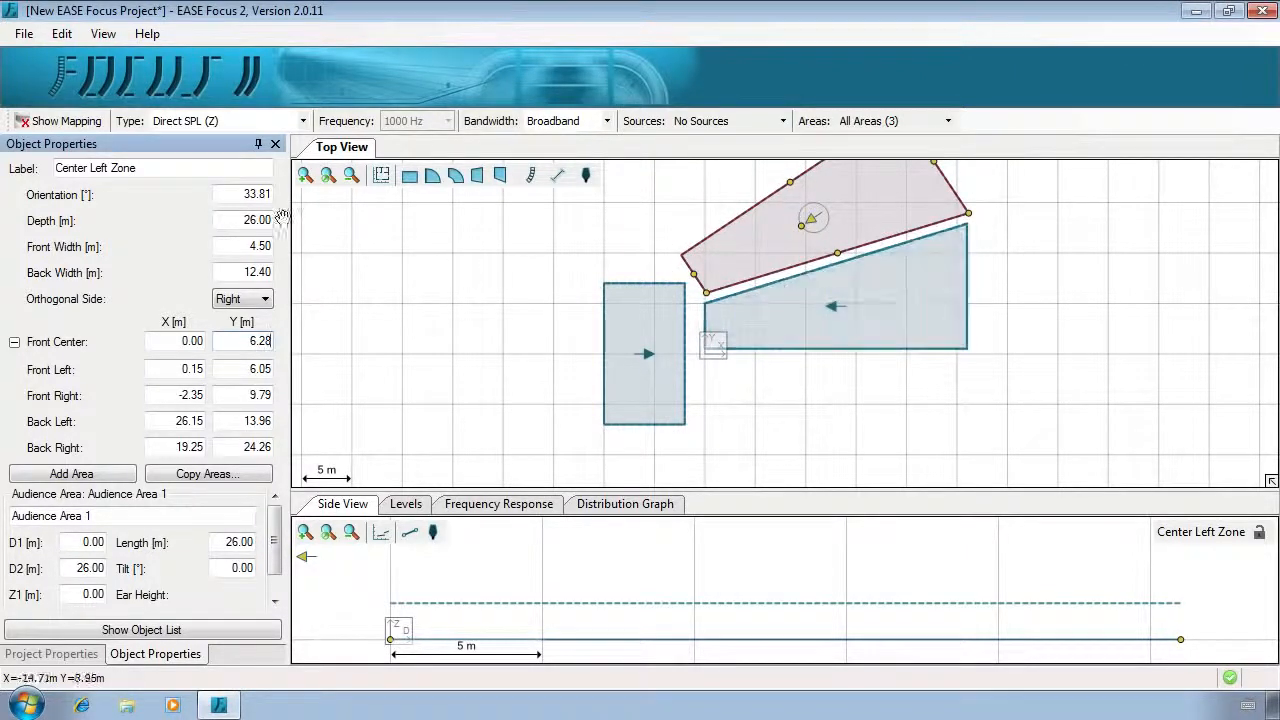
# Step: Rename the rotated zone to "Left Zone"
pyautogui.moveTo(138, 168); pyautogui.dragTo(54, 168)
pyautogui.write('L')
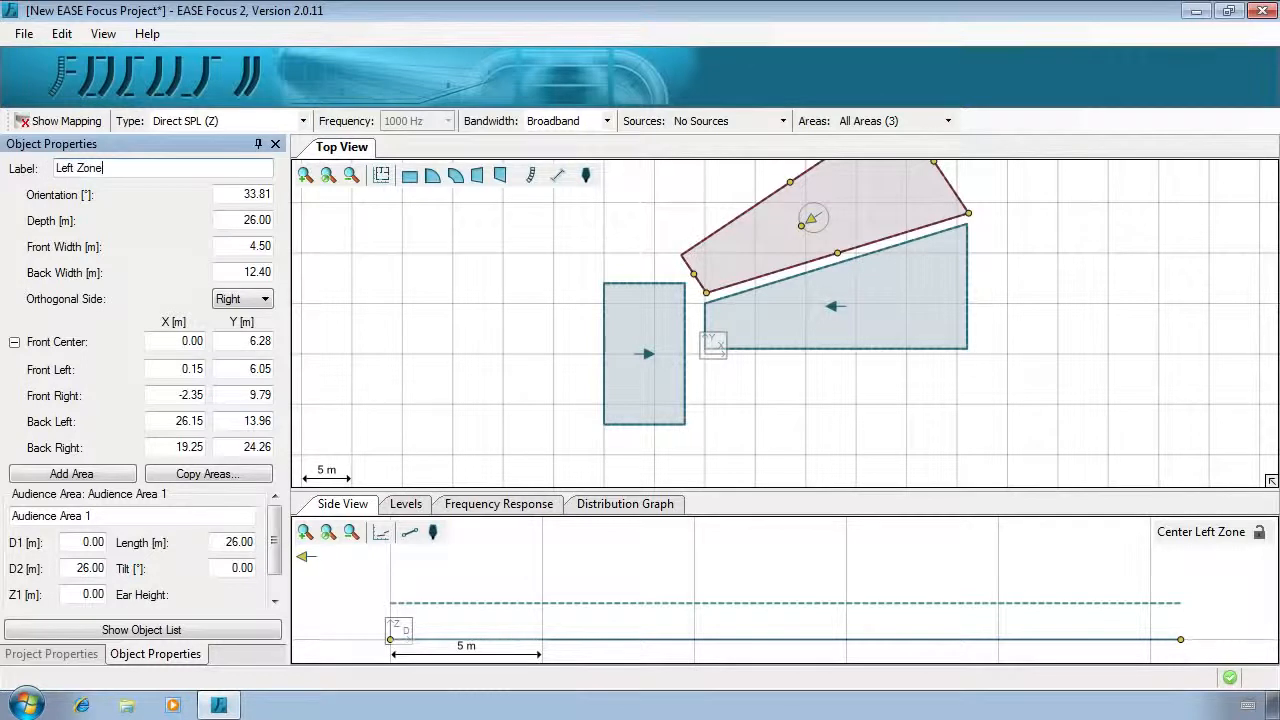
pyautogui.write('eft Zone')
pyautogui.press('Return')
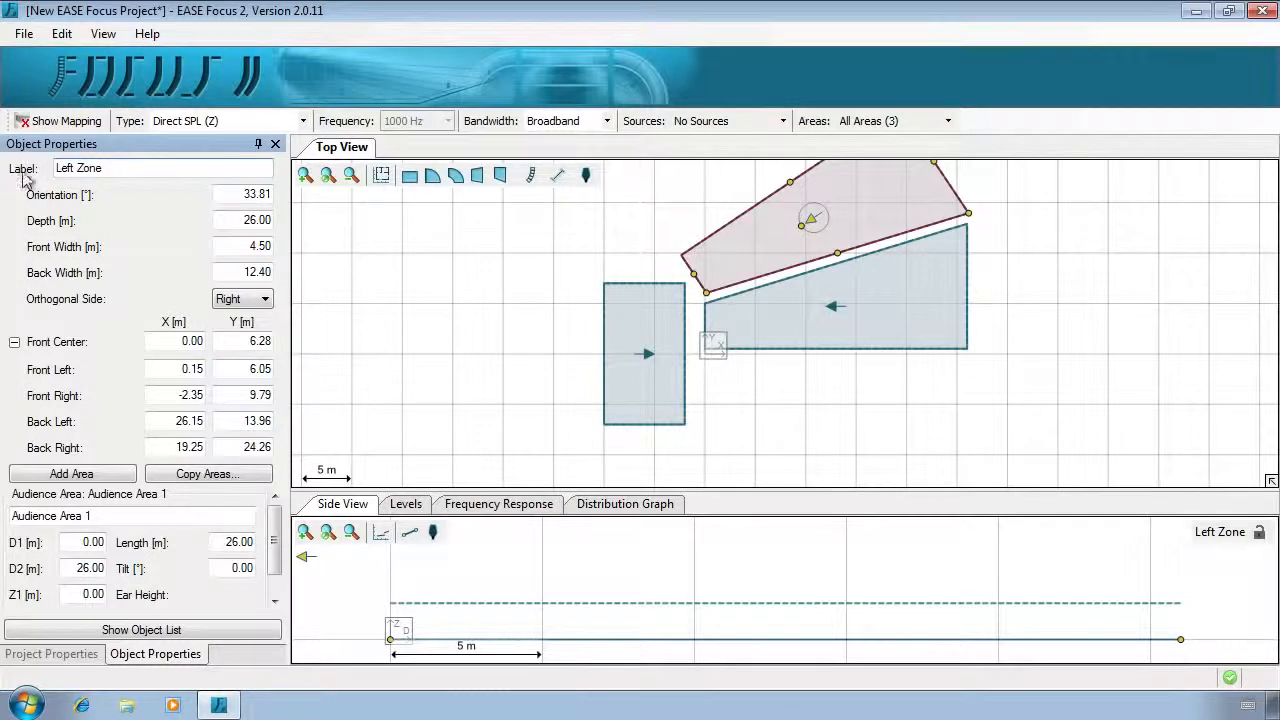
# Step: Add an annular sector audience zone with a 35 m inner radius and a 4 m depth
pyautogui.rightClick(993, 286)
pyautogui.moveTo(1035, 310)
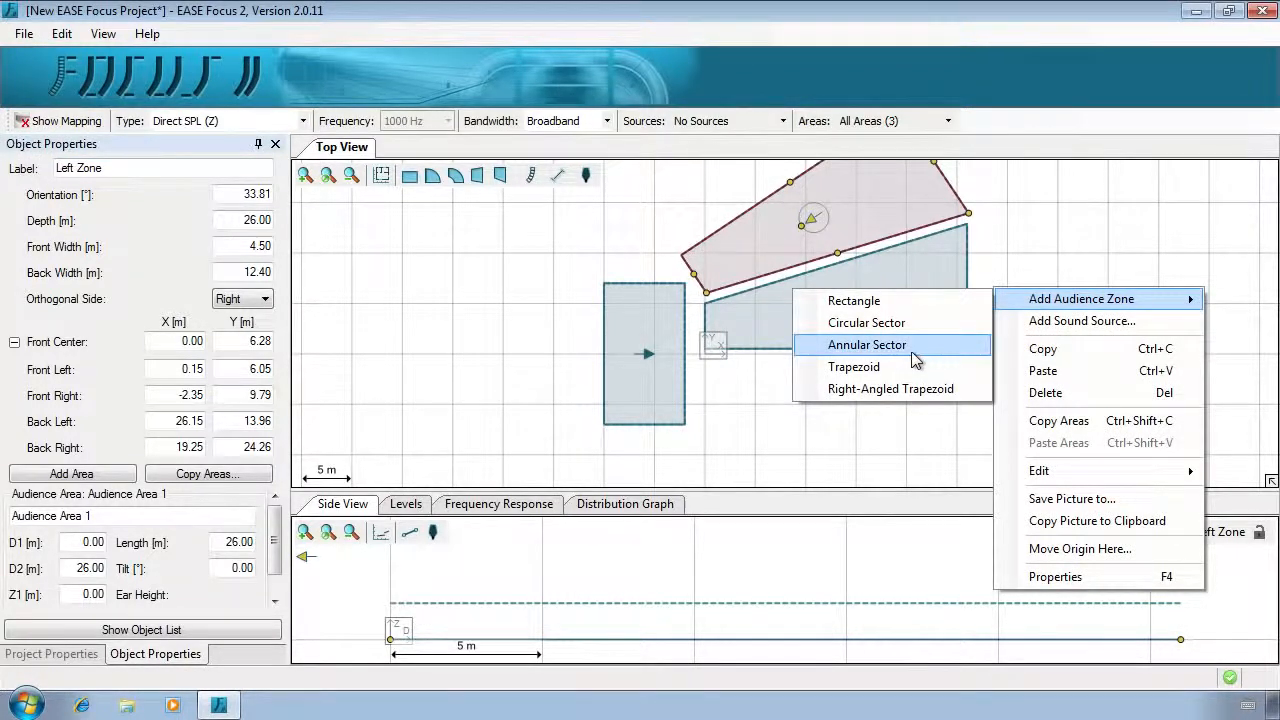
pyautogui.click(866, 345)
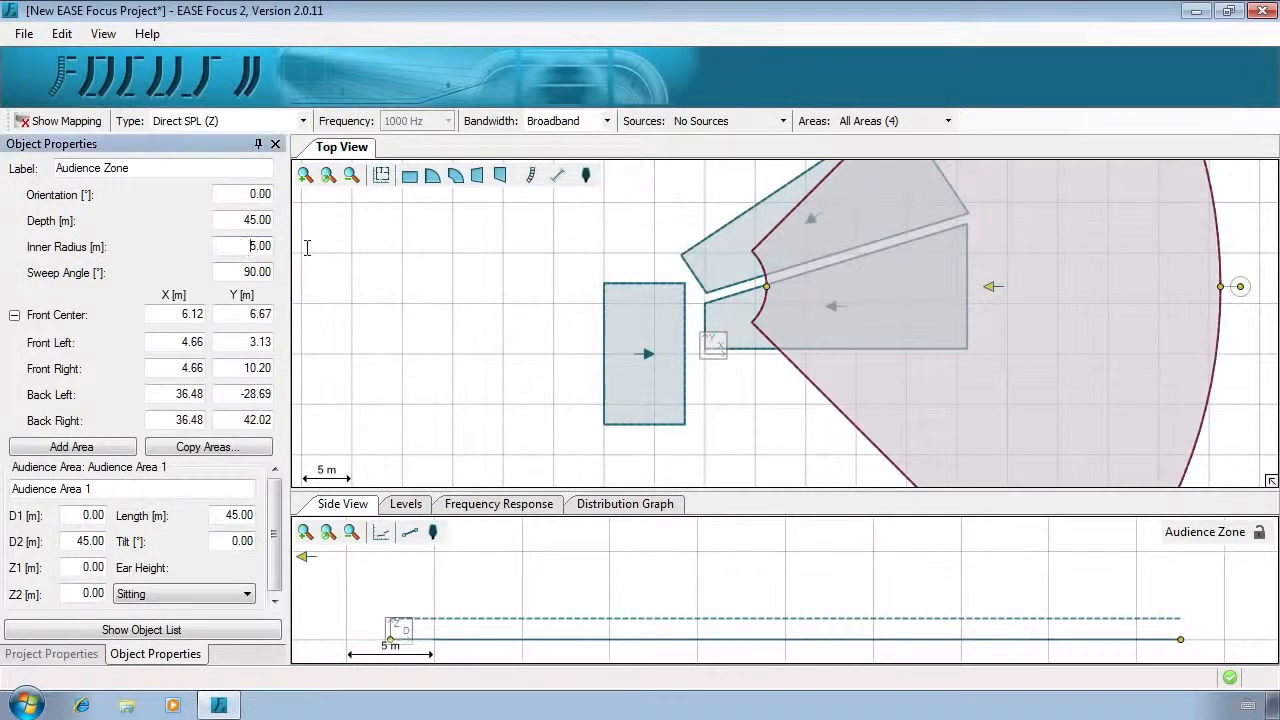
pyautogui.moveTo(245, 247); pyautogui.dragTo(306, 248)
pyautogui.write('35')
pyautogui.hotkey('shift', 'Tab')
pyautogui.write('4')
pyautogui.press('Tab')
pyautogui.press('Tab')
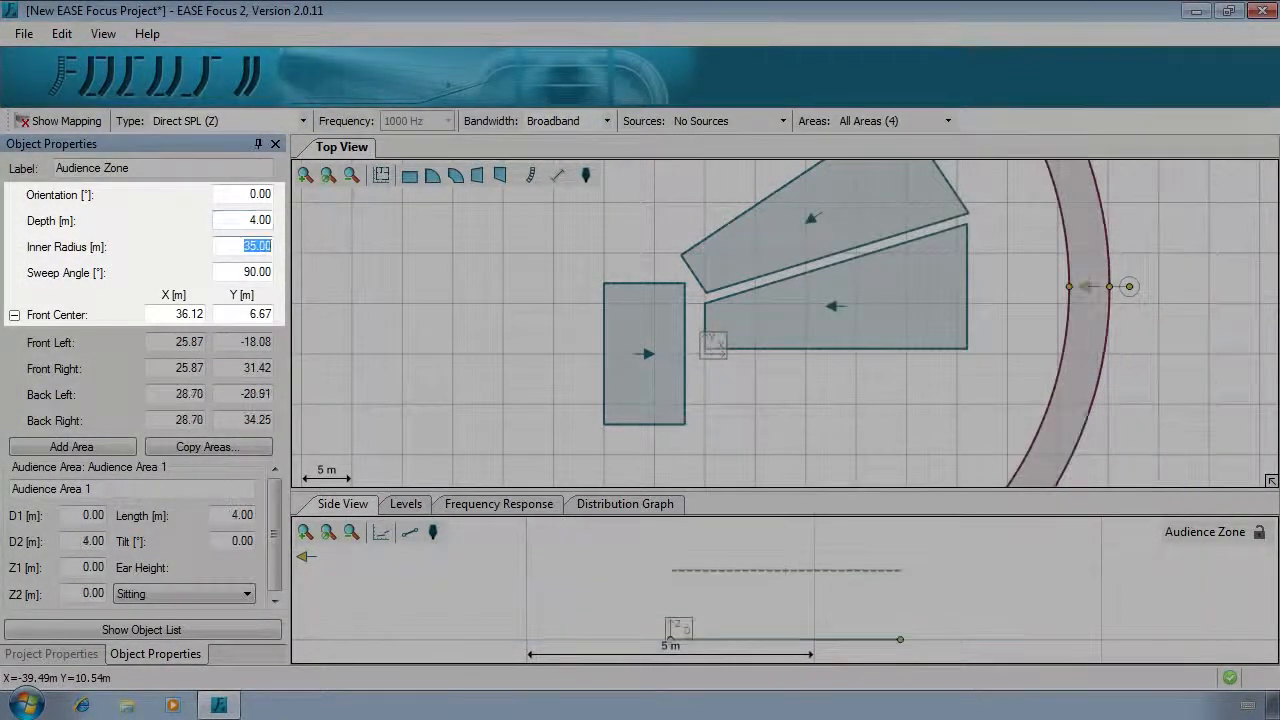
# Step: Set the annular sector's sweep angle to 35° and its front center to X 26 m, Y 0 m
pyautogui.write('35')
pyautogui.press('Tab')
pyautogui.write('26')
pyautogui.press('Tab')
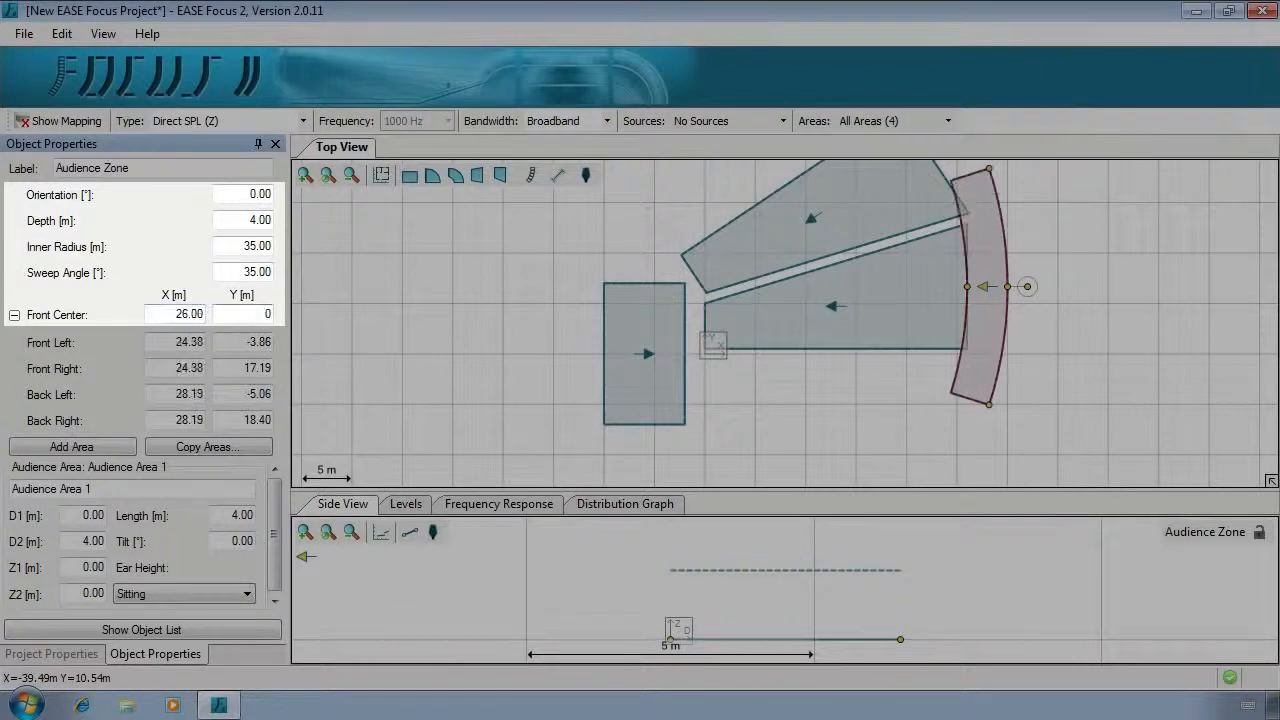
pyautogui.write('0')
pyautogui.press('Return')
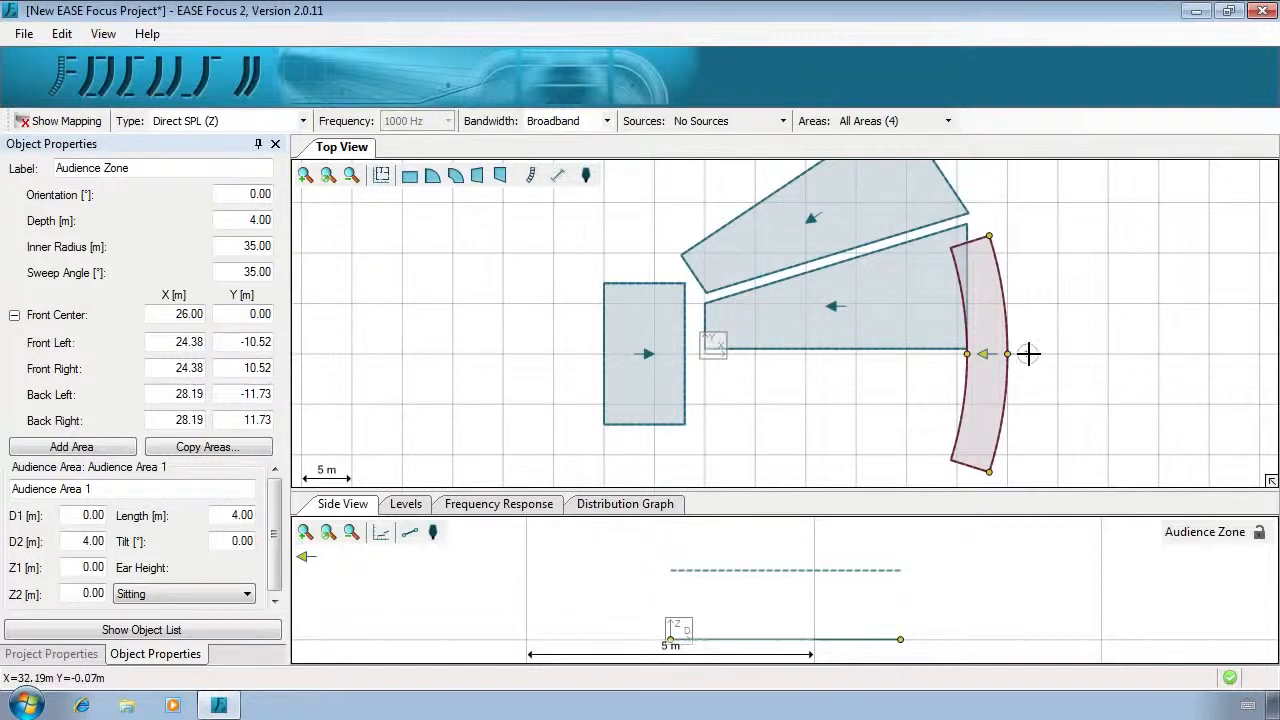
# Step: Try rotating the annular sector to 17.5° and moving it against the Center Left Zone's back edge, and undo both changes
pyautogui.moveTo(1029, 353); pyautogui.dragTo(1029, 339)
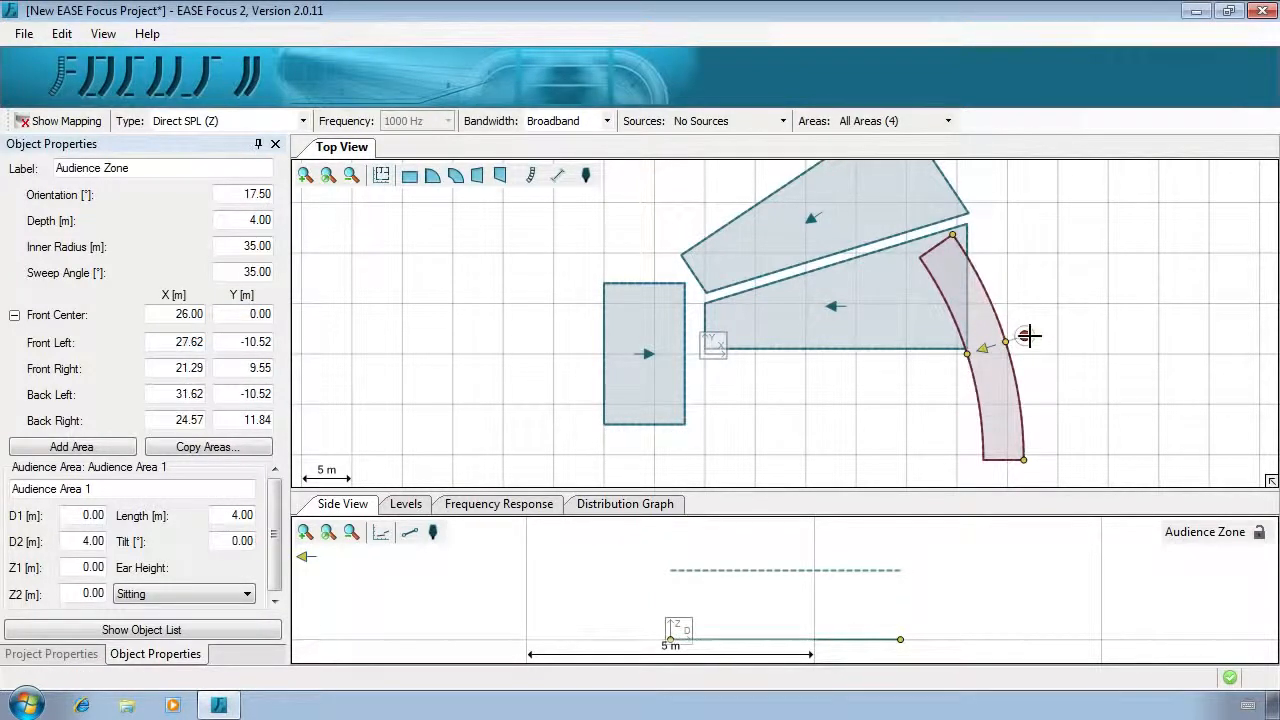
pyautogui.moveTo(1000, 389); pyautogui.dragTo(987, 273)
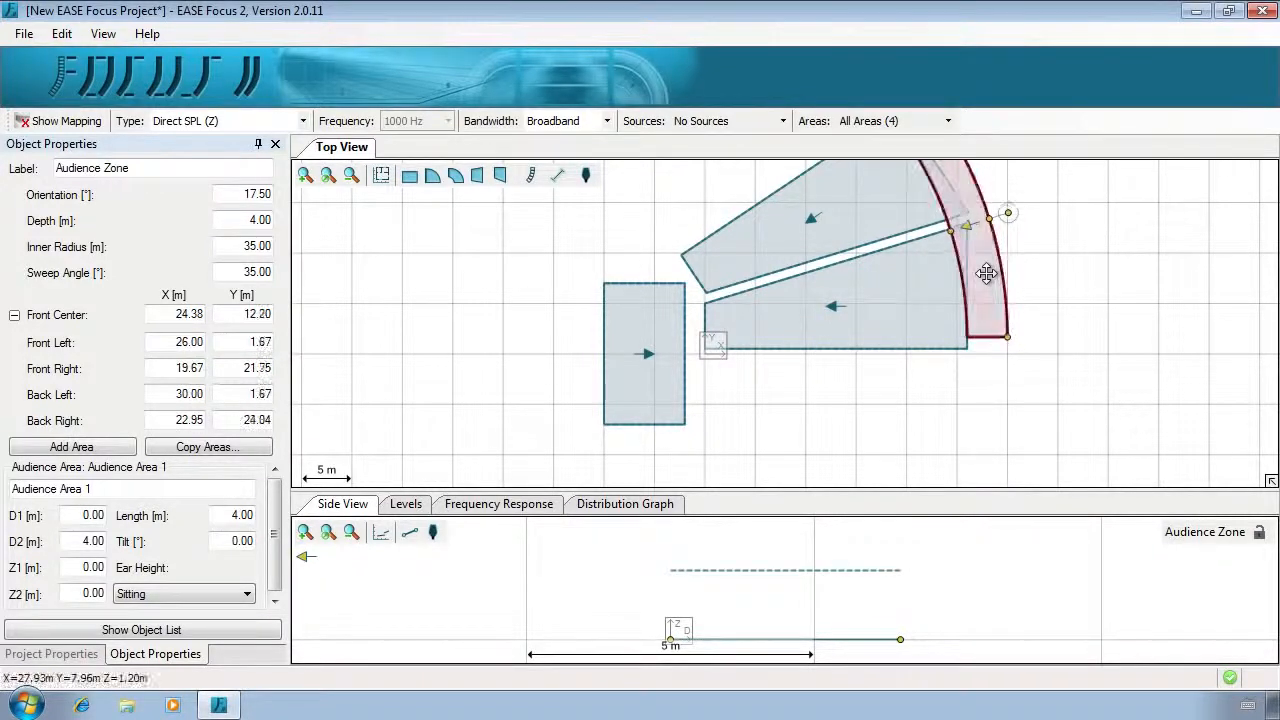
pyautogui.hotkey('ctrl', 'z')
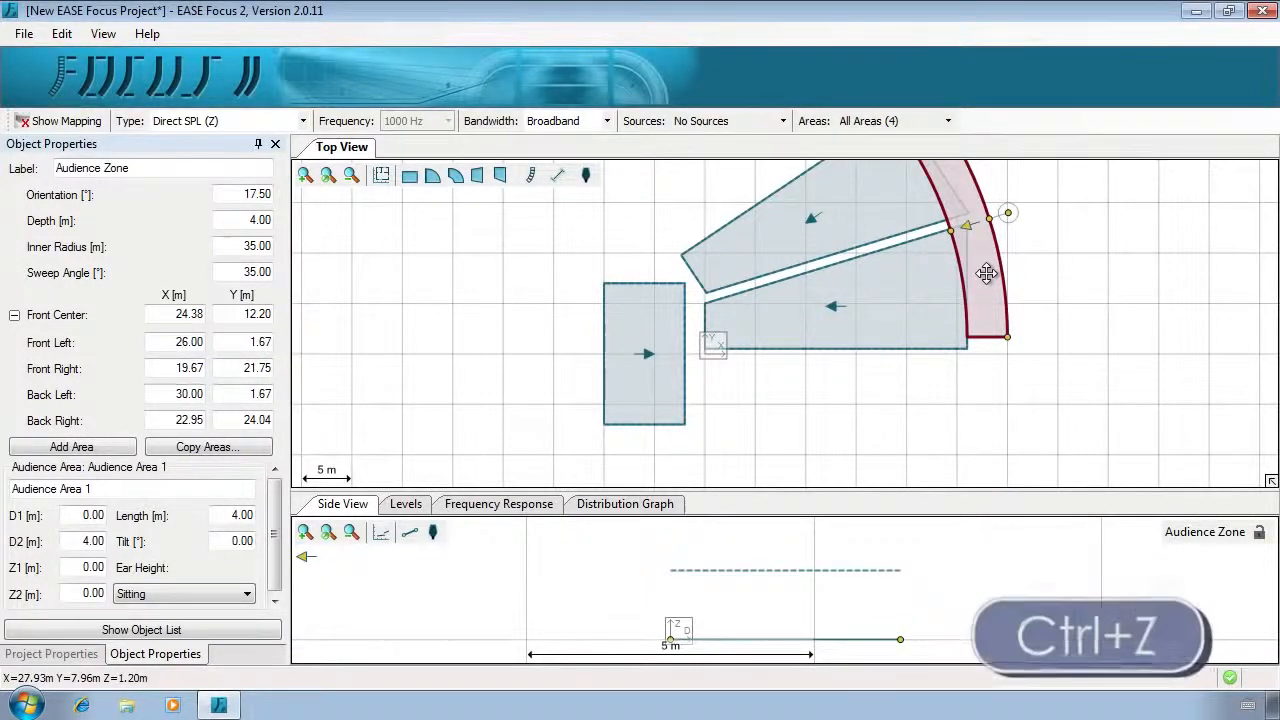
pyautogui.hotkey('ctrl', 'z')
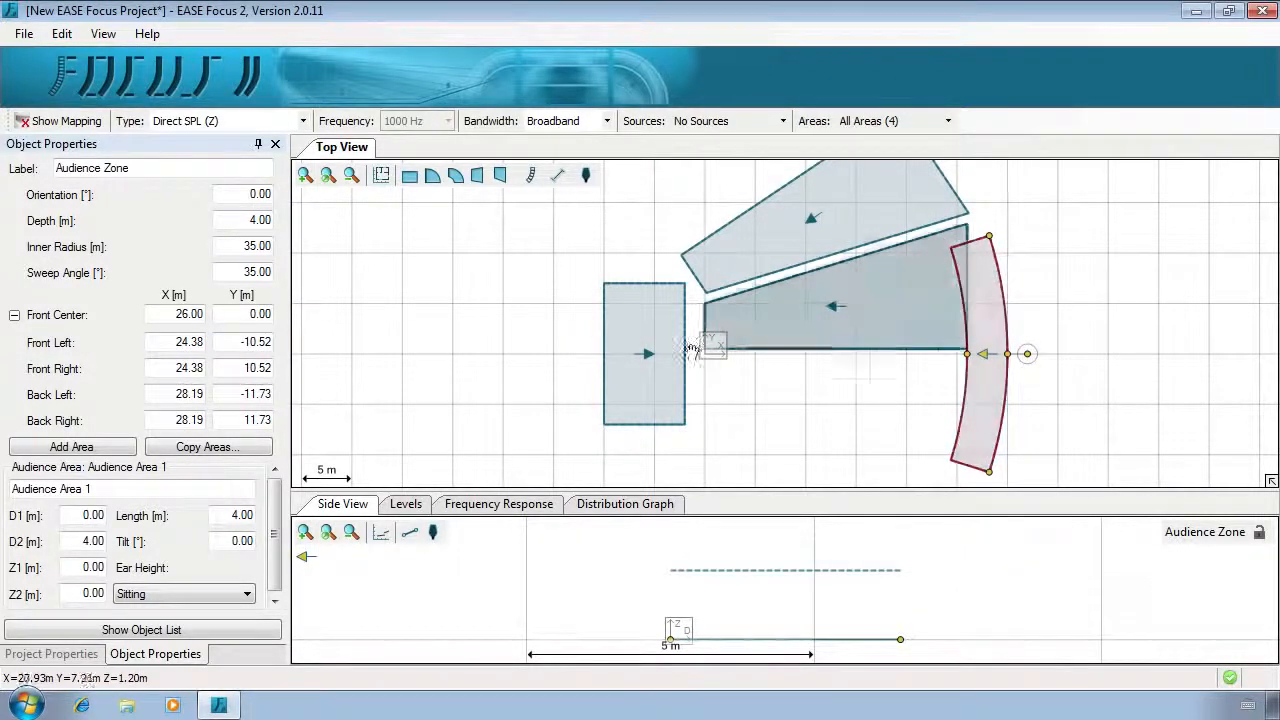
# Step: Set the annular sector zone's orientation to 20°
pyautogui.doubleClick(266, 194)
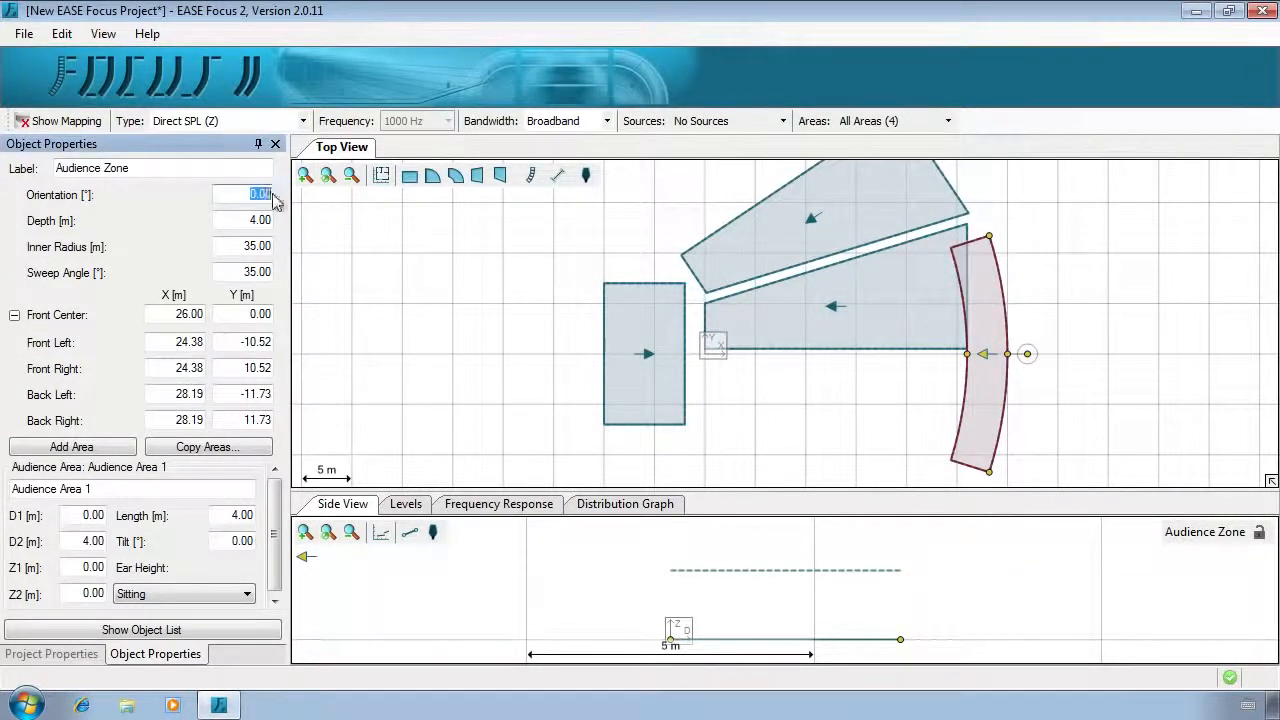
pyautogui.write('20')
pyautogui.press('Return')
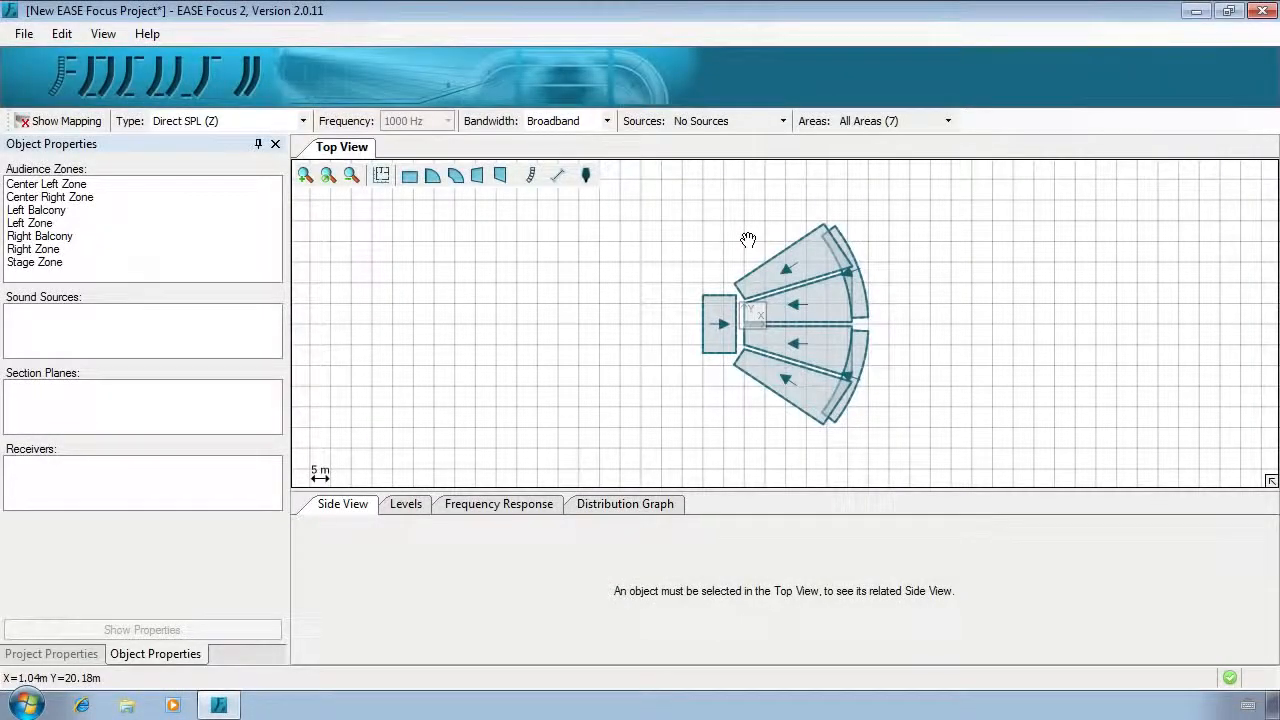
# Step: Shorten the Left Zone's audience area in the side view to end at about 8.93 m, tilted about 2.74°
pyautogui.click(790, 265)
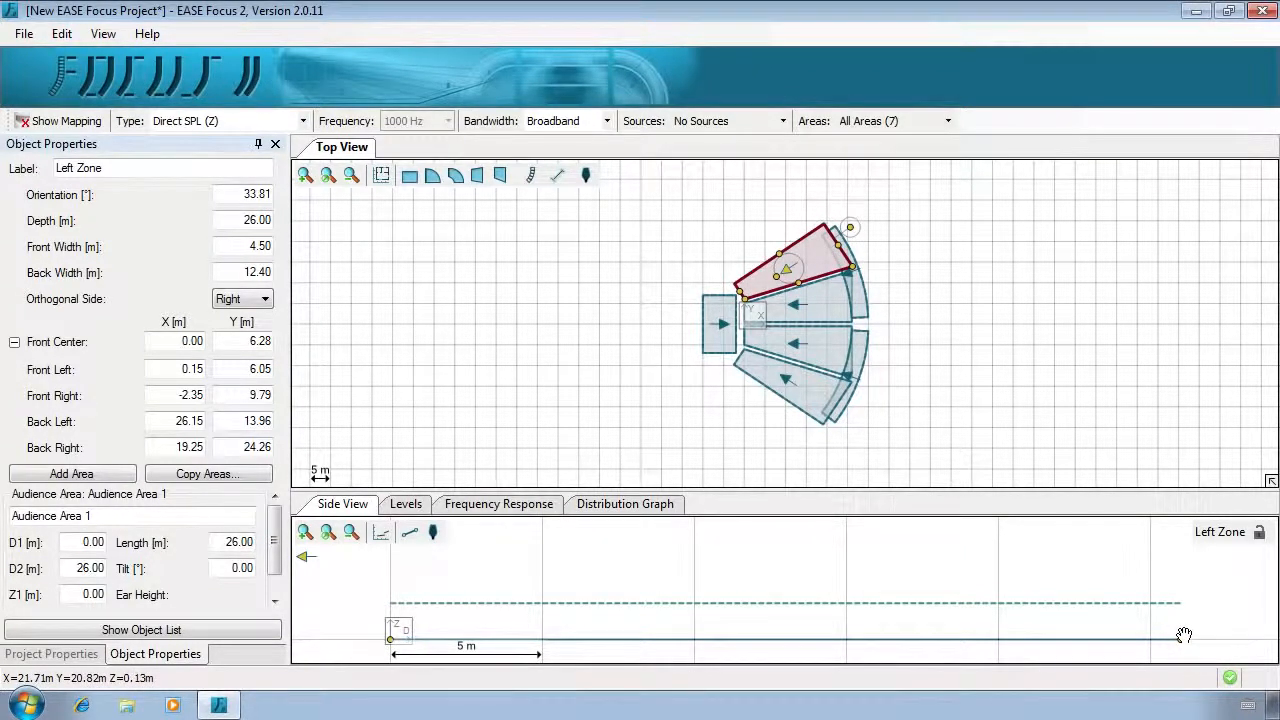
pyautogui.moveTo(1185, 637); pyautogui.dragTo(661, 626)
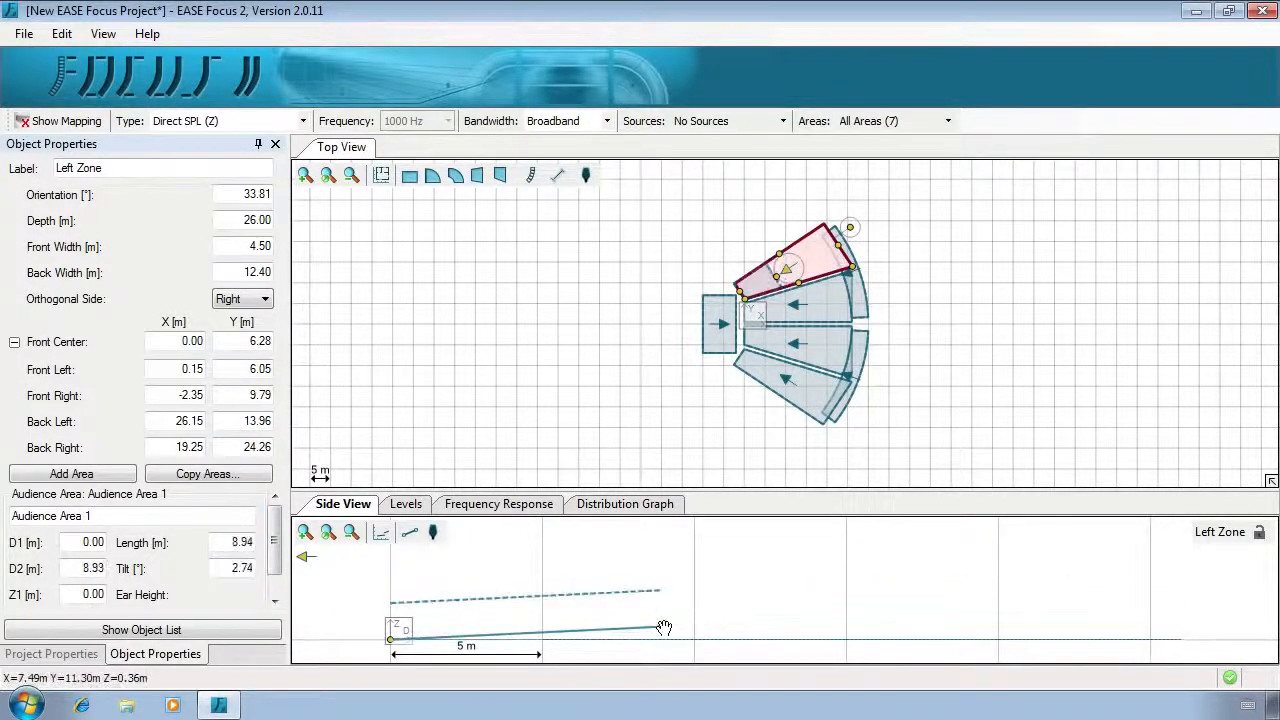
# Step: Draw a second, rising audience area behind the first in the Left Zone's side view, reaching the back of the zone
pyautogui.click(410, 538)
pyautogui.moveTo(722, 617)
pyautogui.mouseDown()
pyautogui.moveTo(1200, 586)
pyautogui.moveTo(1180, 584)
pyautogui.mouseUp()
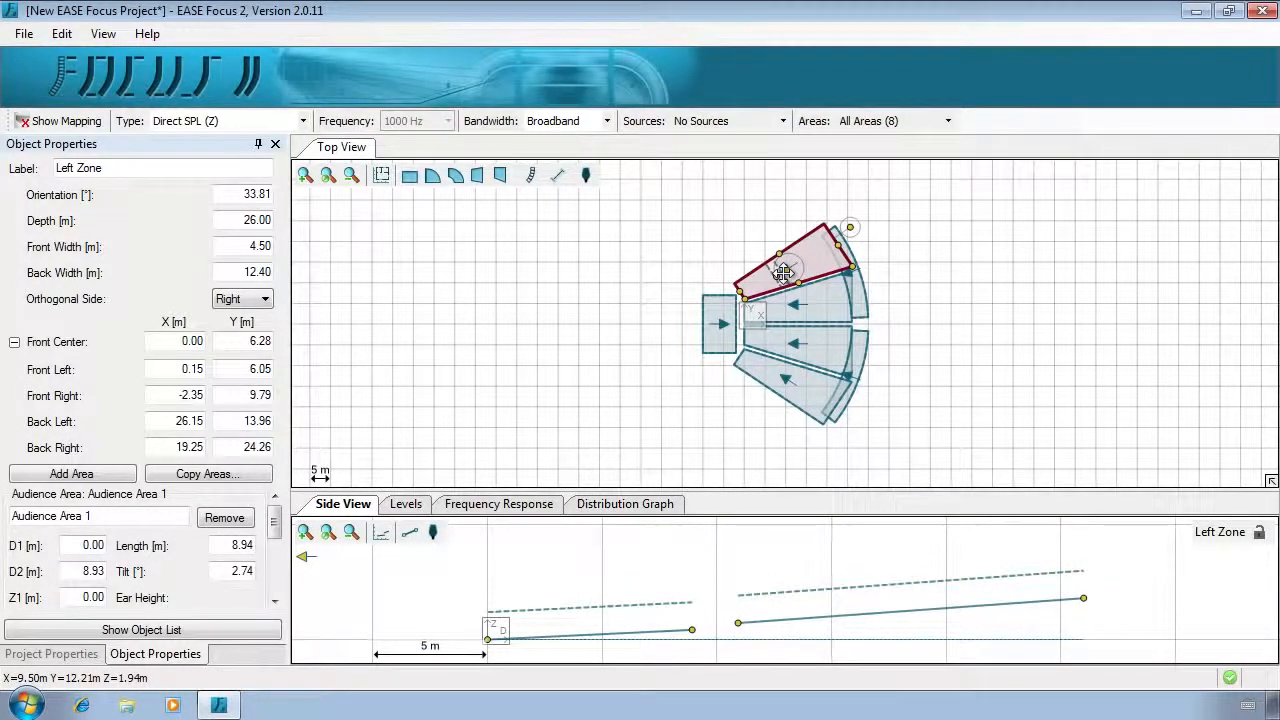
pyautogui.moveTo(274, 525)
pyautogui.mouseDown()
pyautogui.moveTo(270, 585)
pyautogui.moveTo(280, 522)
pyautogui.mouseUp()
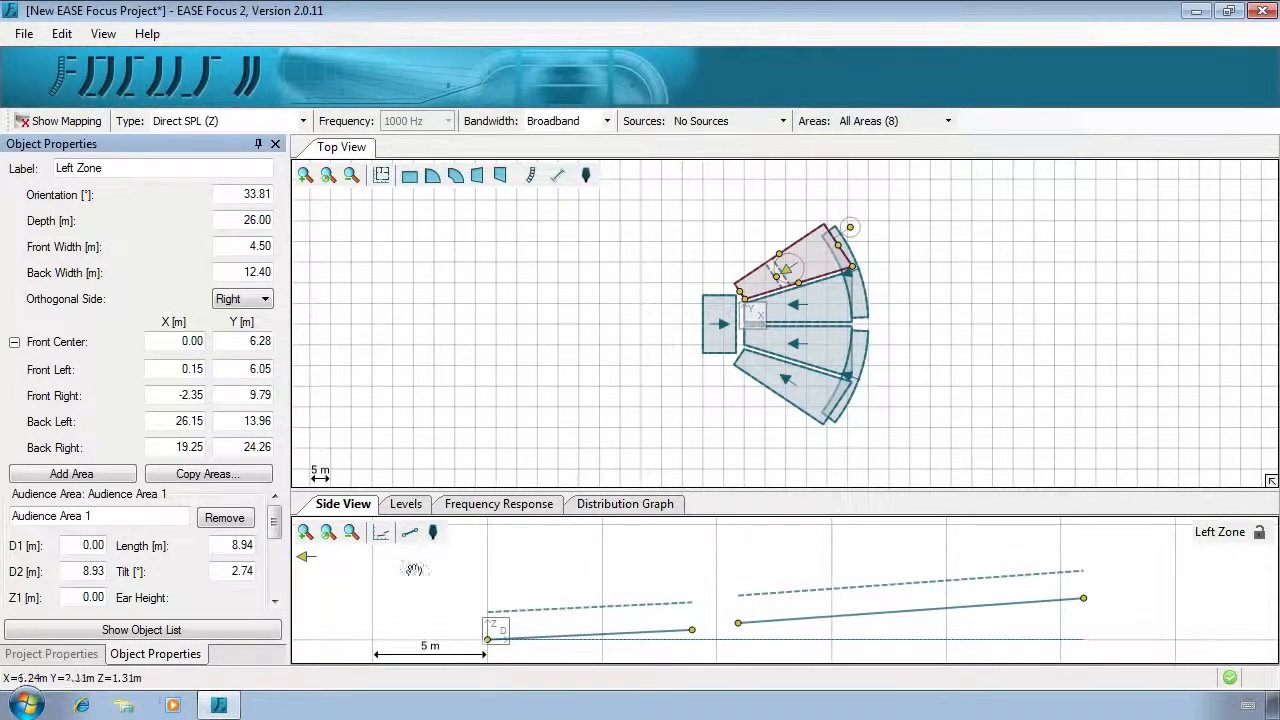
# Step: Choose Sitting as the ear height for the Left Zone's first audience area and rename that area Front Area
pyautogui.scroll(-3, 247, 565)
pyautogui.click(247, 563)
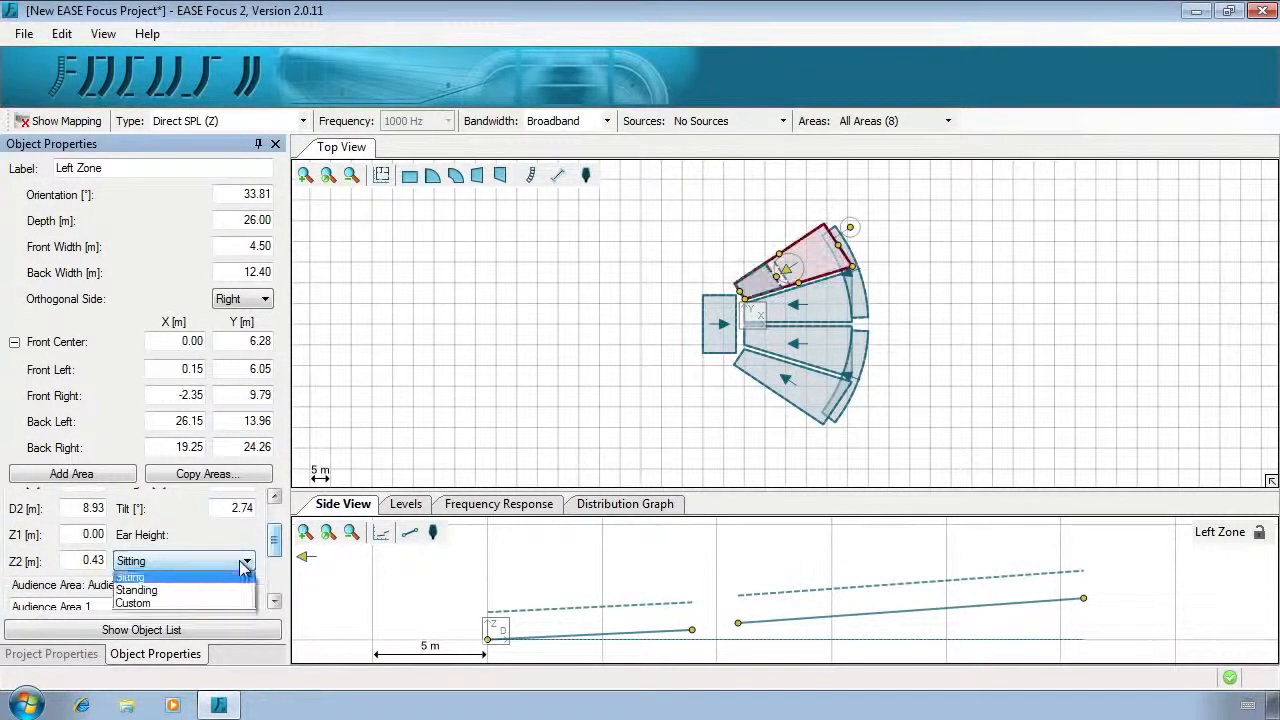
pyautogui.click(250, 579)
pyautogui.moveTo(279, 540); pyautogui.dragTo(279, 508)
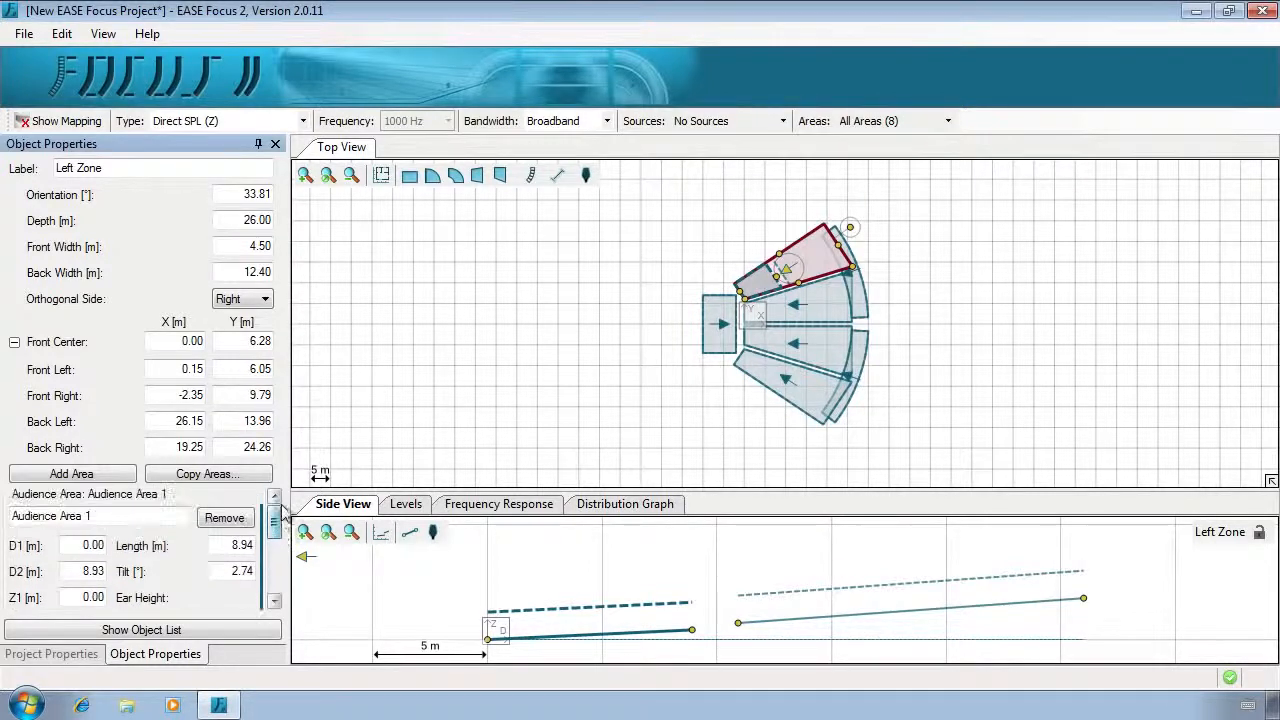
pyautogui.moveTo(166, 514); pyautogui.dragTo(13, 516)
pyautogui.write('Fi')
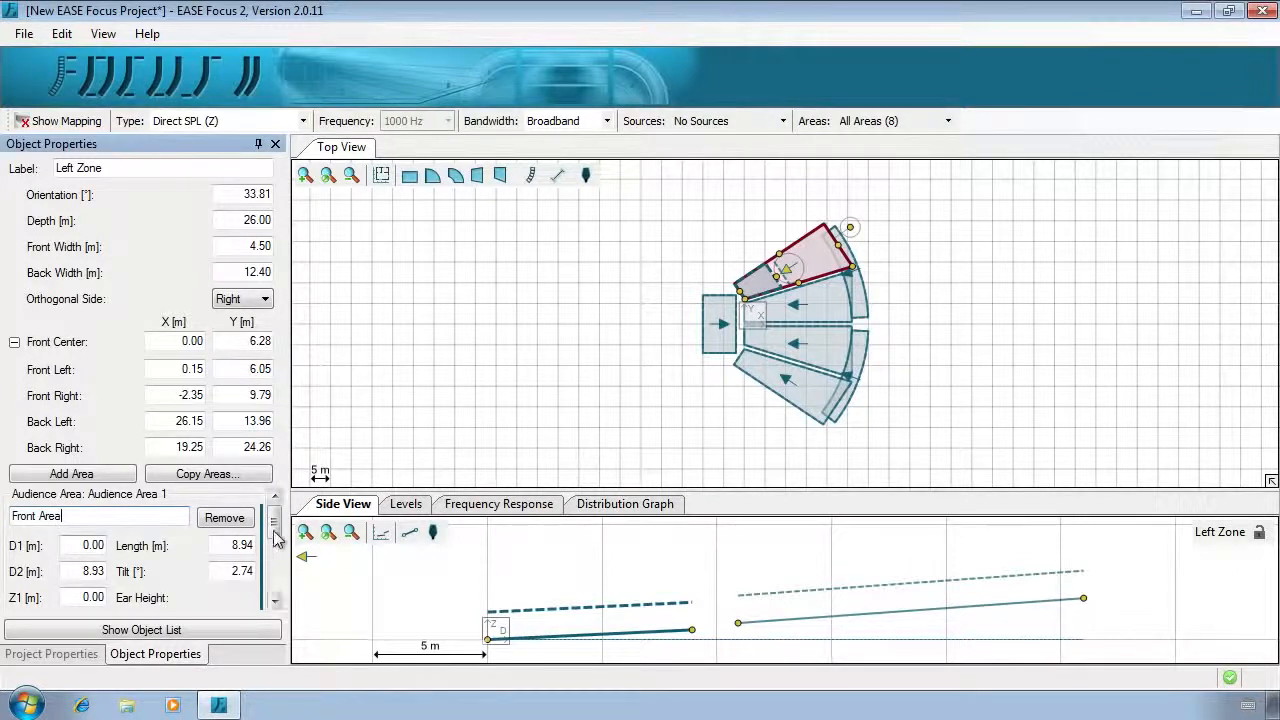
# Step: Rename the Left Zone's second audience area as Back Area
pyautogui.moveTo(274, 532); pyautogui.dragTo(274, 567)
pyautogui.click(105, 543)
pyautogui.moveTo(105, 543); pyautogui.dragTo(11, 544)
pyautogui.write('Back Area')
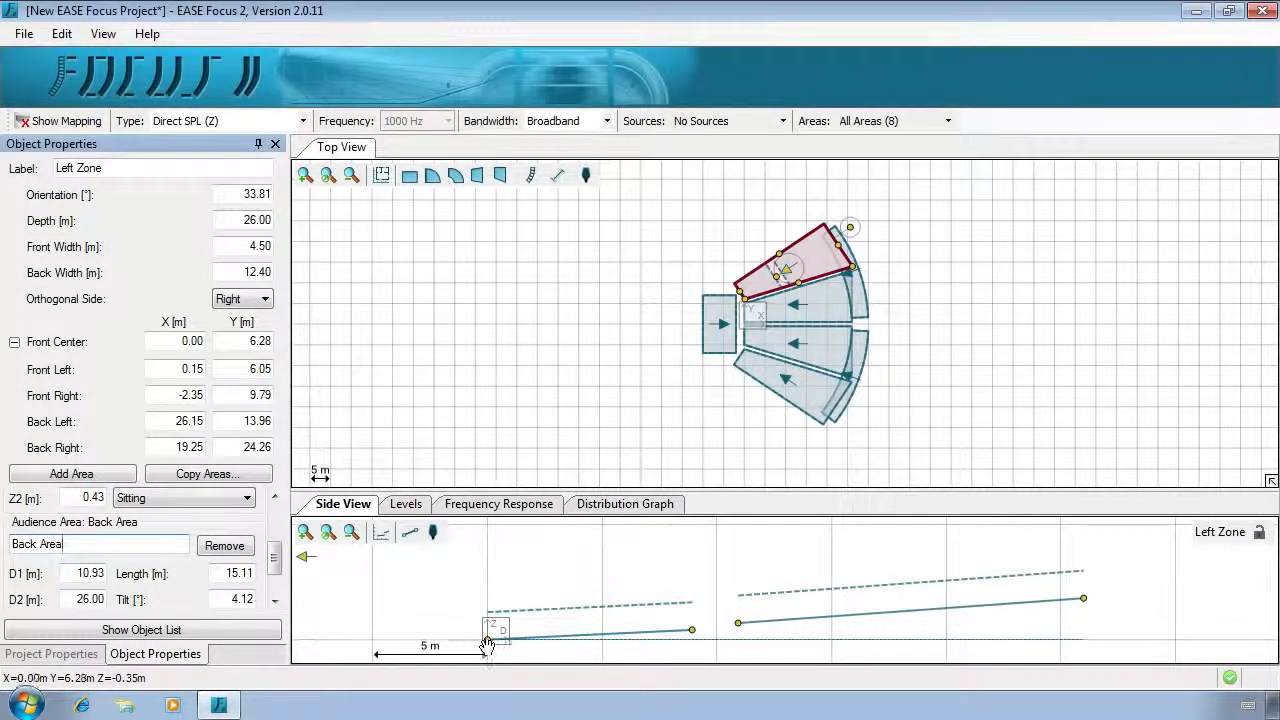
# Step: Set the Left Zone's Front Area to end at 13 m with a 10° tilt, and start the rising Back Area at about 15 m
pyautogui.moveTo(276, 558); pyautogui.dragTo(310, 503)
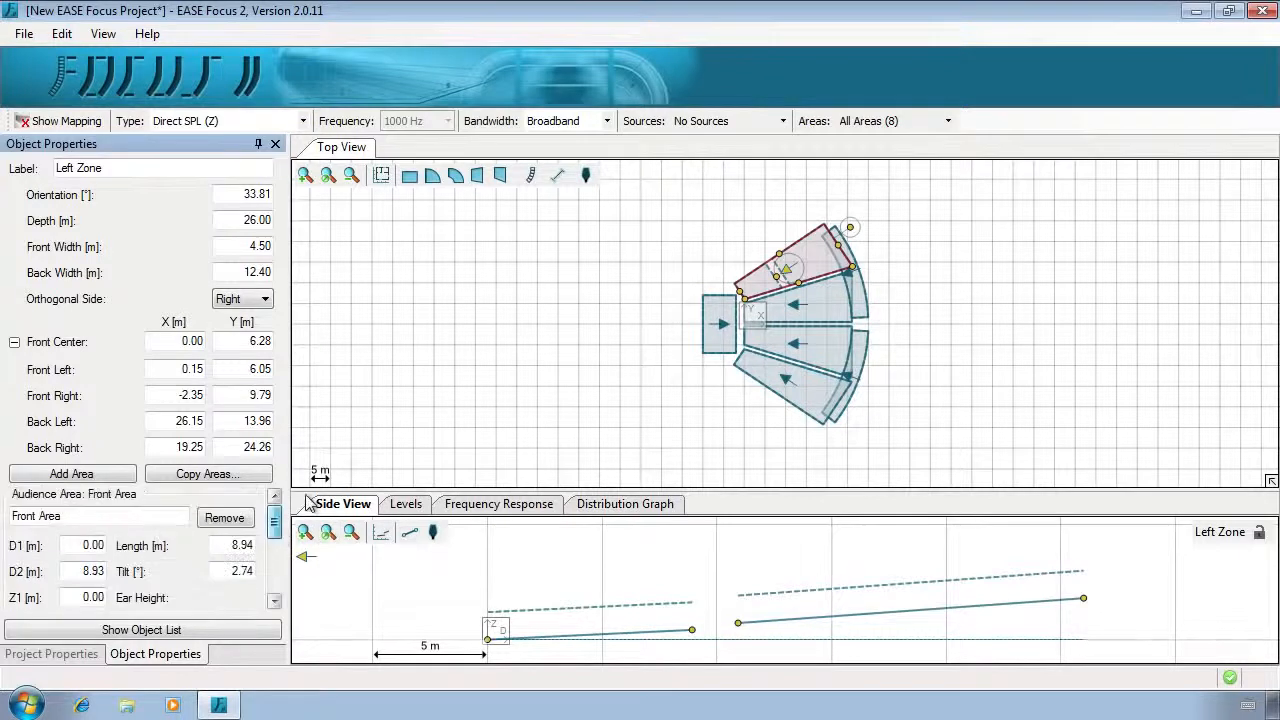
pyautogui.click(82, 570)
pyautogui.write('13')
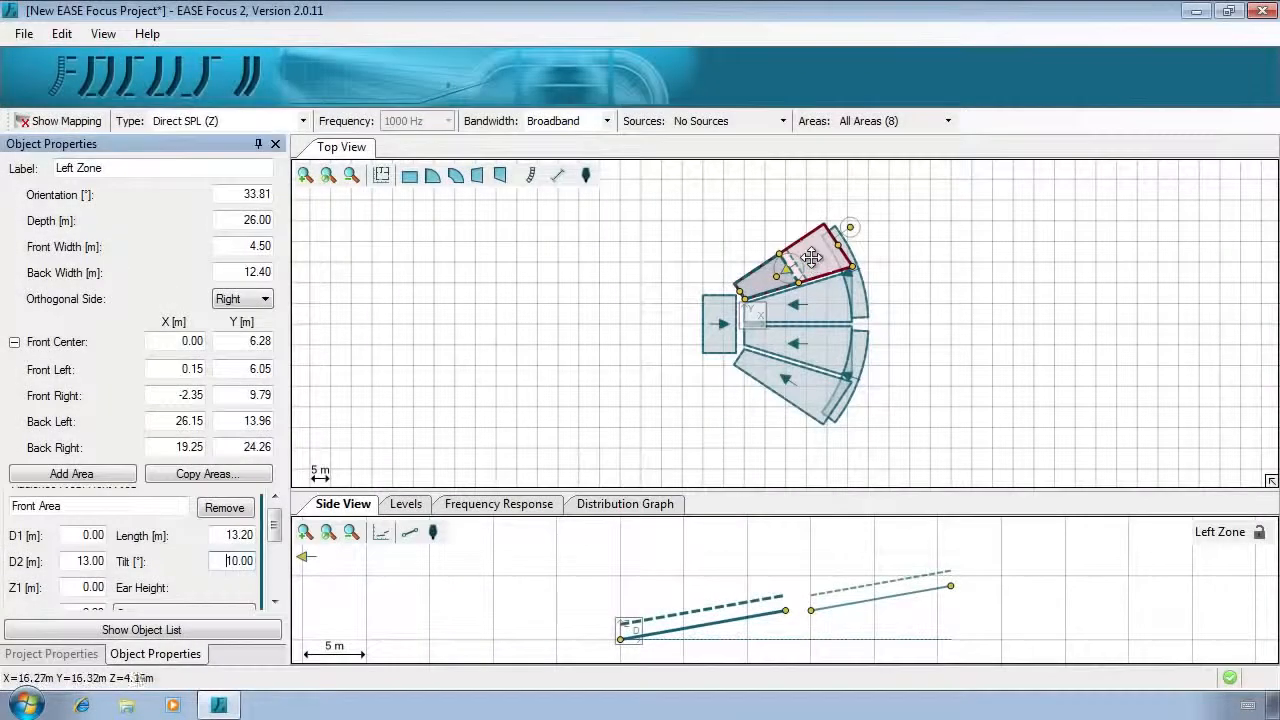
# Step: Copy the Left Zone's audience areas and paste them into the Center Left Zone
pyautogui.rightClick(813, 260)
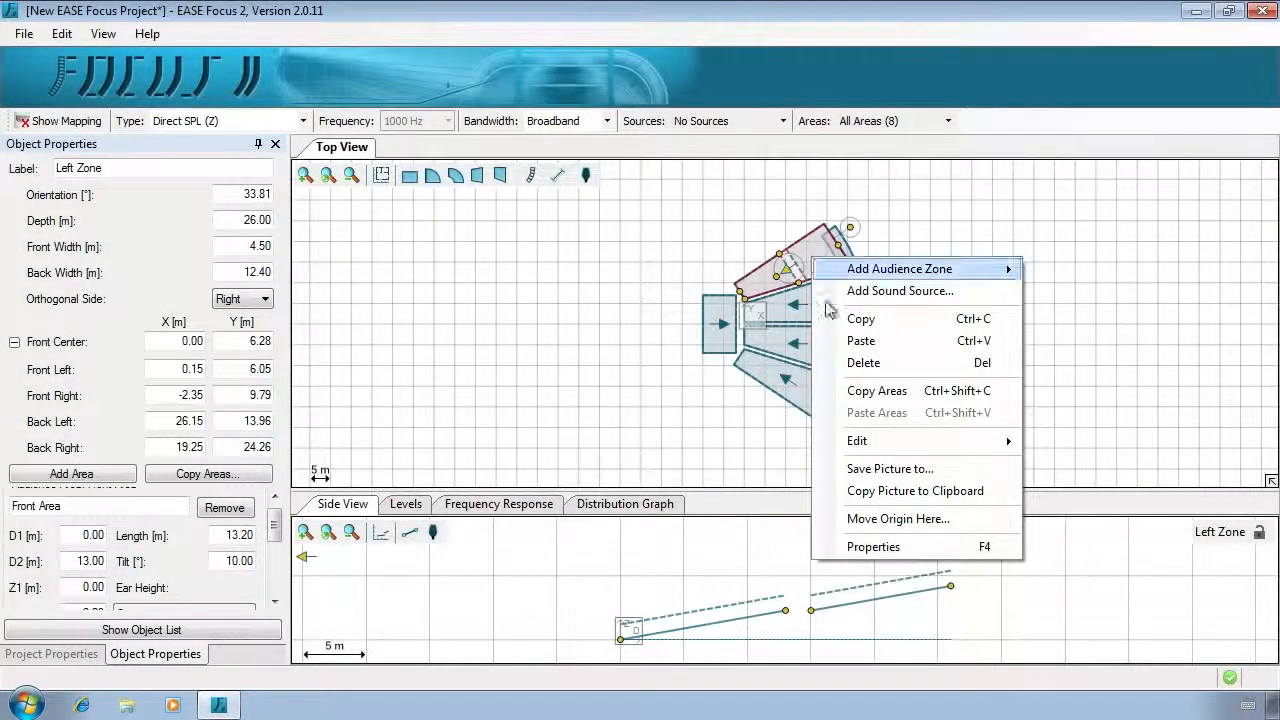
pyautogui.click(906, 394)
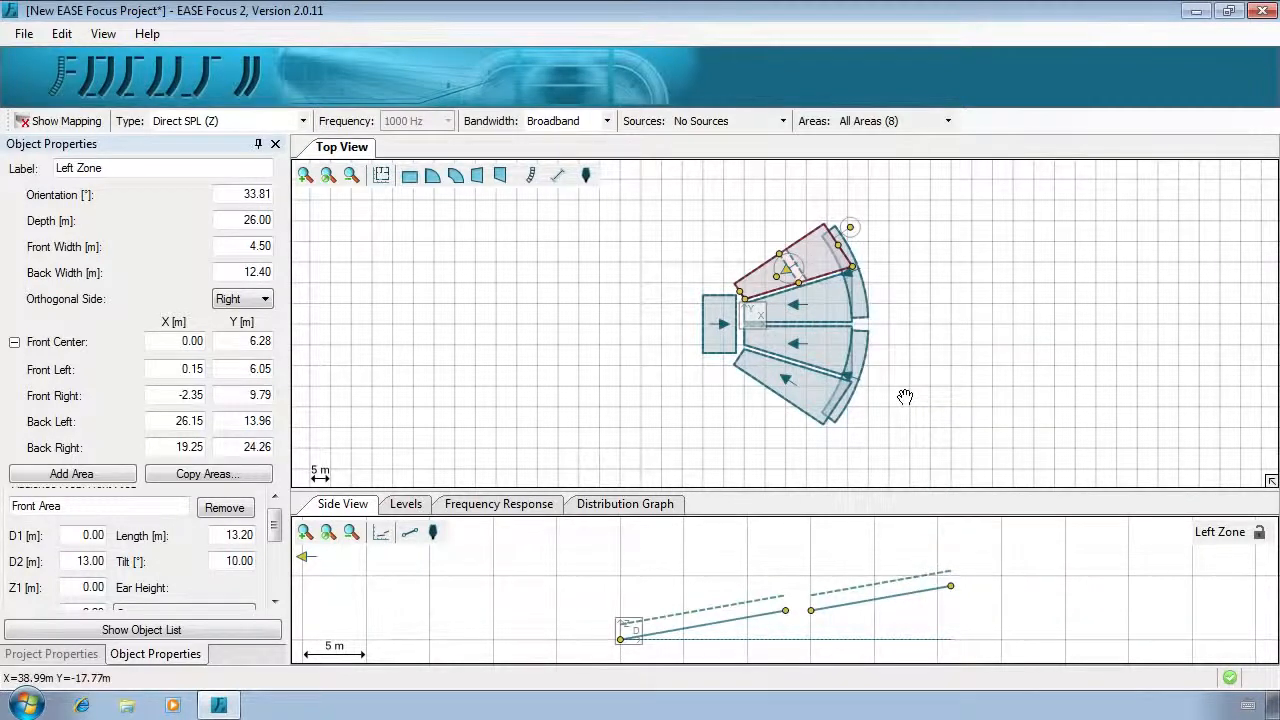
pyautogui.click(827, 307)
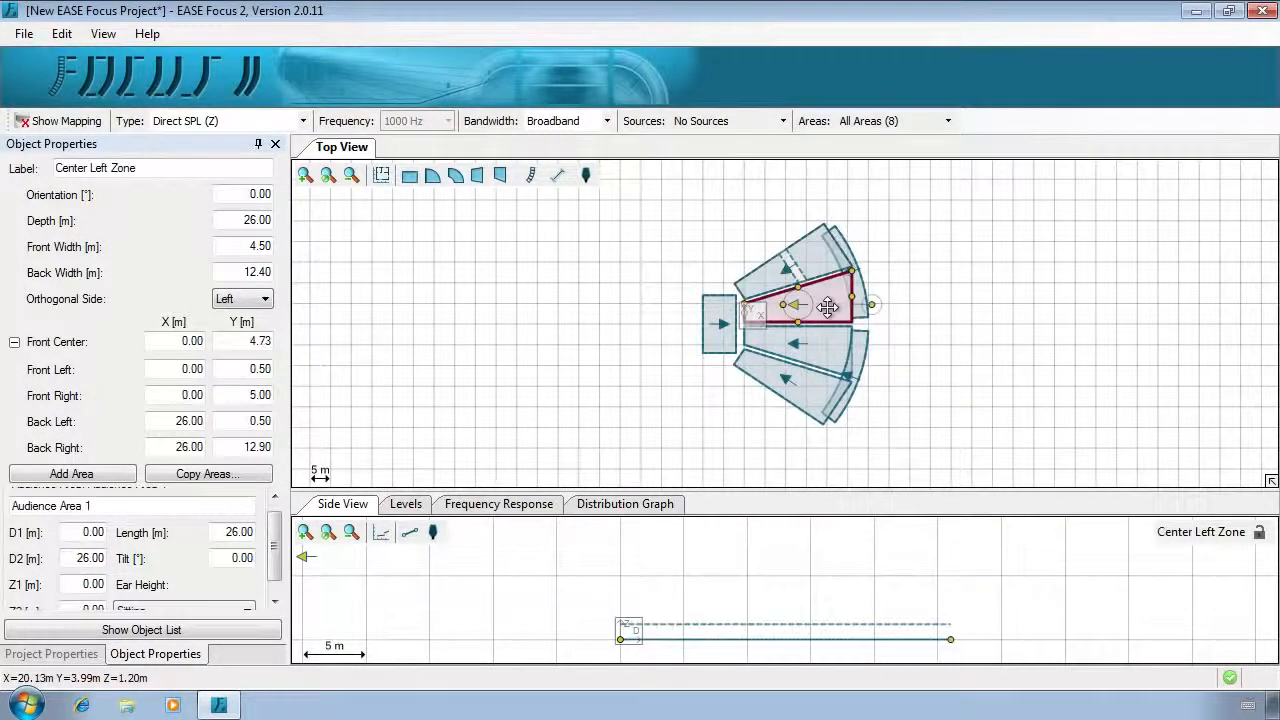
pyautogui.rightClick(826, 308)
pyautogui.click(880, 464)
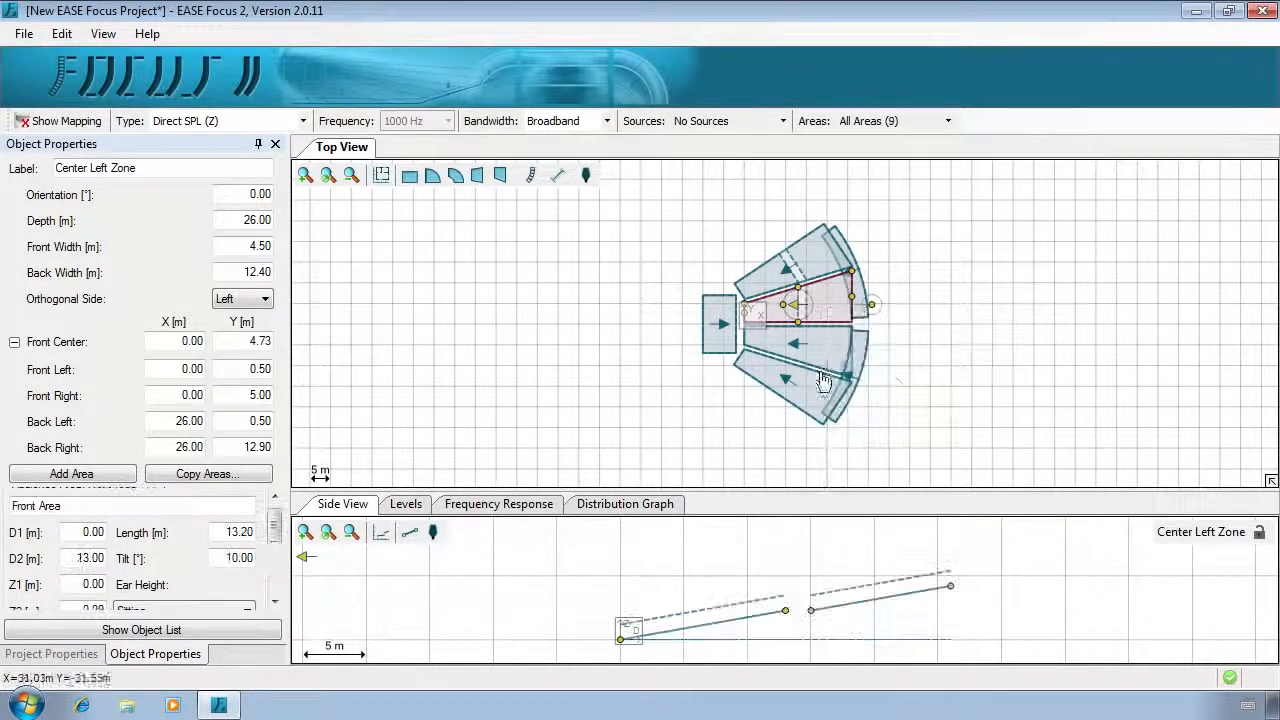
# Step: Paste the copied audience areas into the Center Right Zone and the Right Zone, and undo the pastes in all three zones
pyautogui.click(815, 355)
pyautogui.rightClick(815, 355)
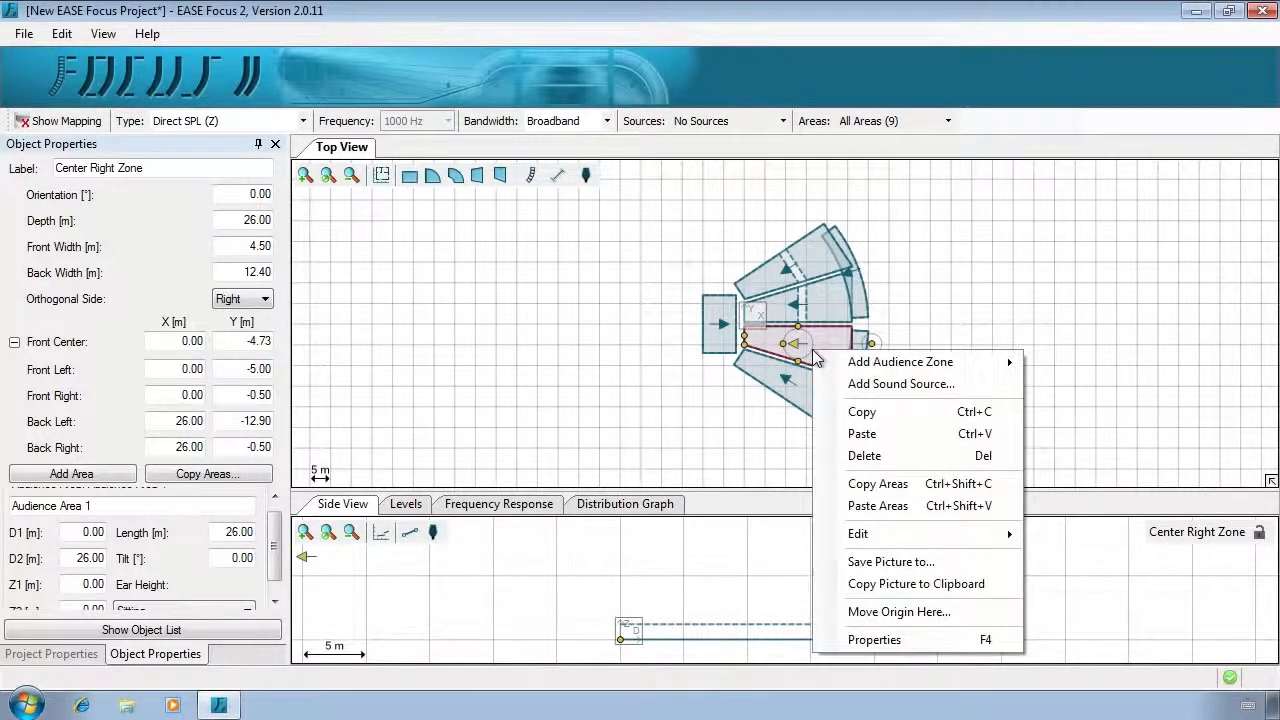
pyautogui.click(888, 504)
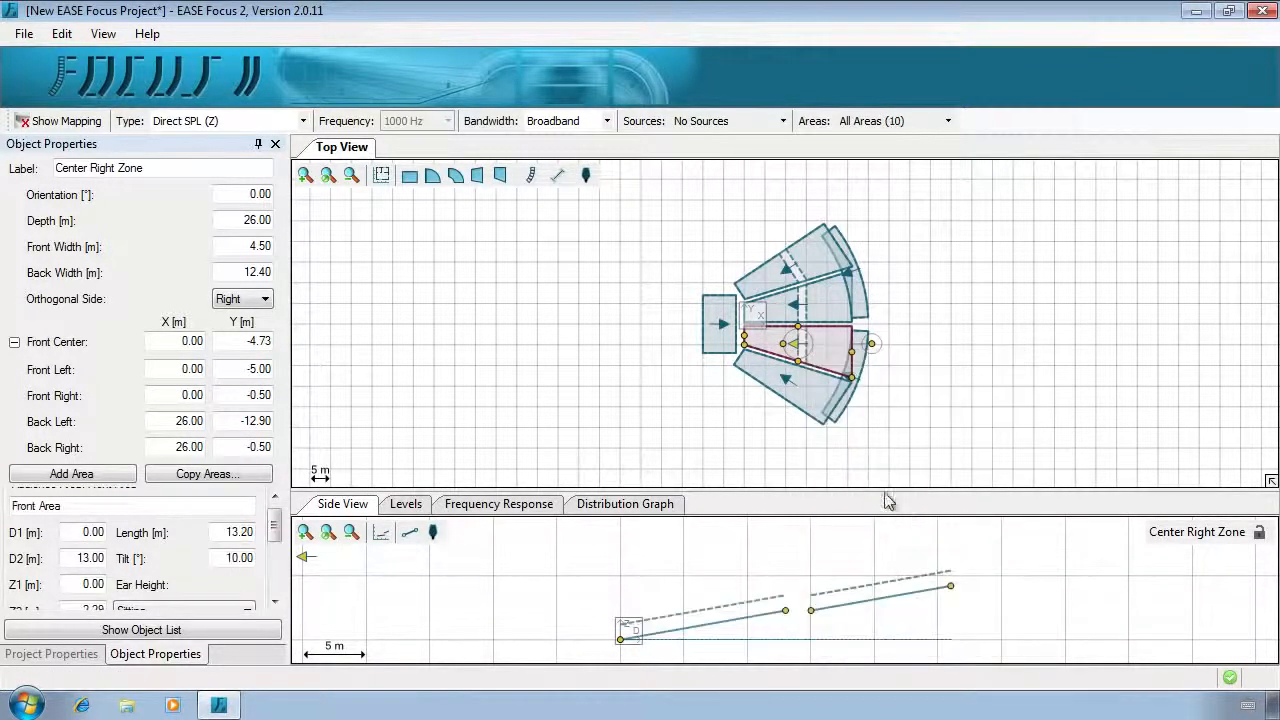
pyautogui.click(809, 386)
pyautogui.rightClick(809, 386)
pyautogui.click(872, 543)
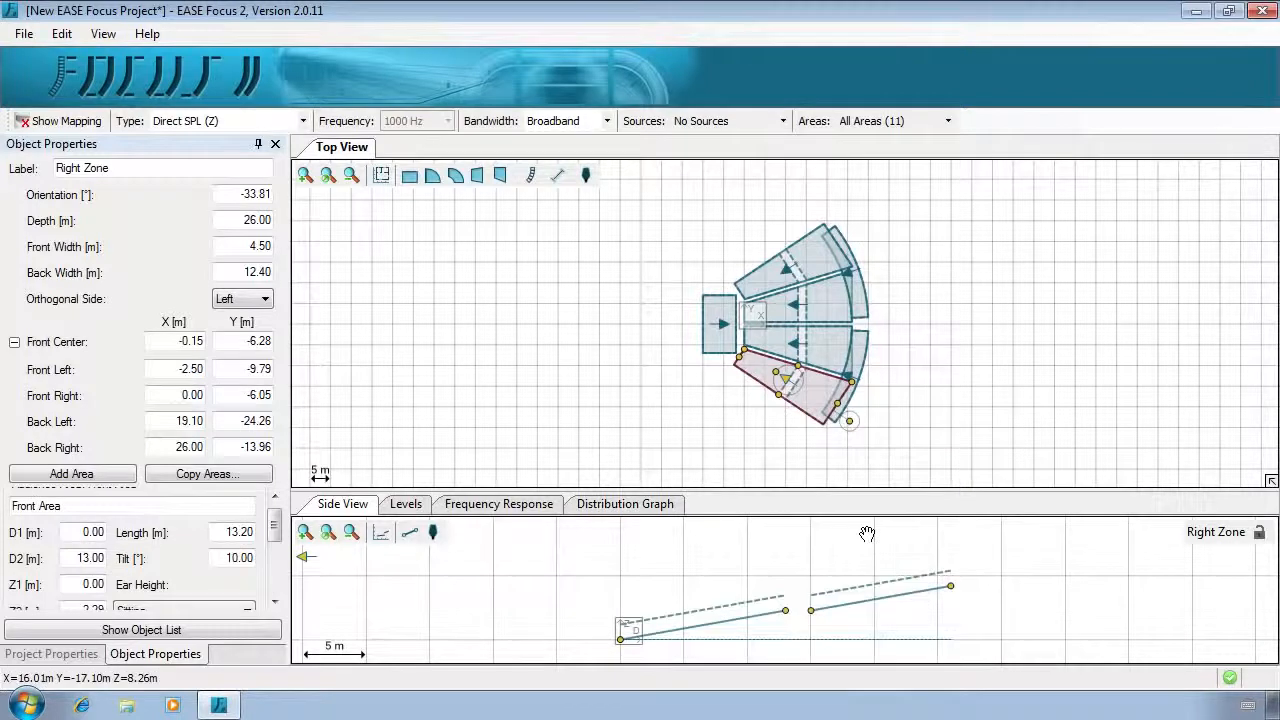
pyautogui.hotkey('ctrl', 'z')
pyautogui.hotkey('ctrl', 'z')
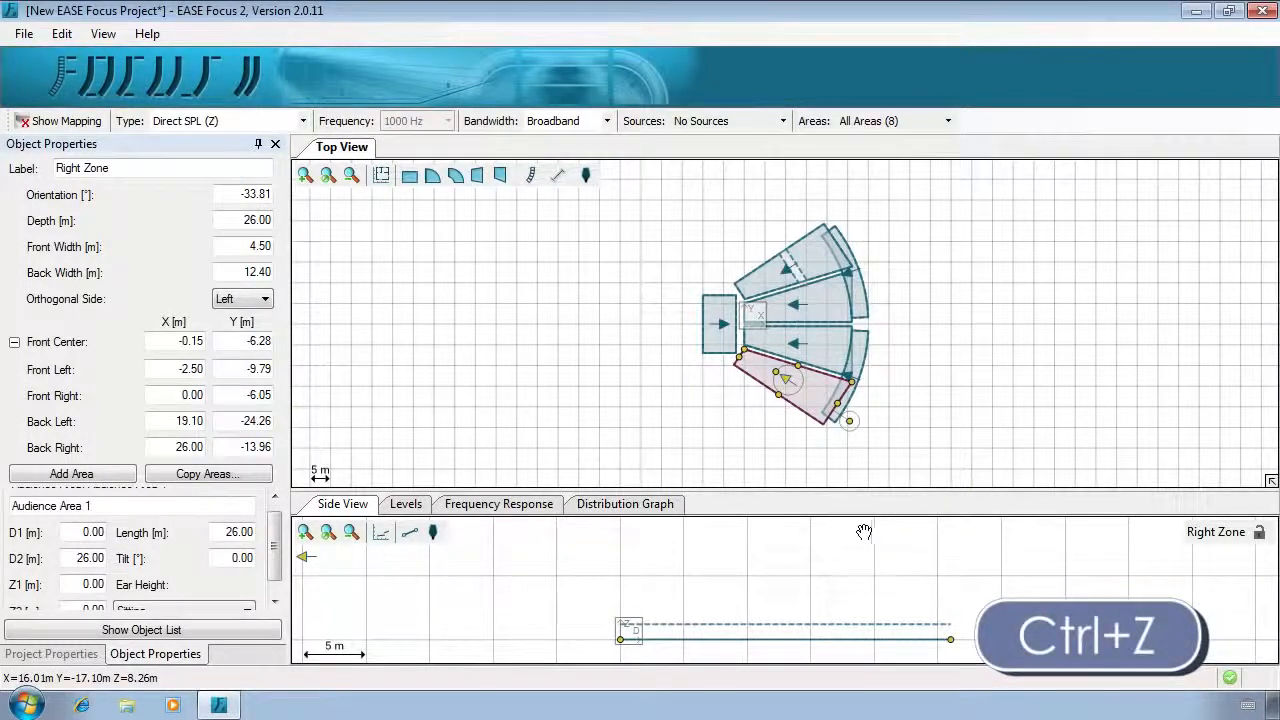
# Step: Copy the Left Zone's audience areas to the Center Left, Center Right and Right Zones in one operation
pyautogui.click(812, 275)
pyautogui.click(249, 478)
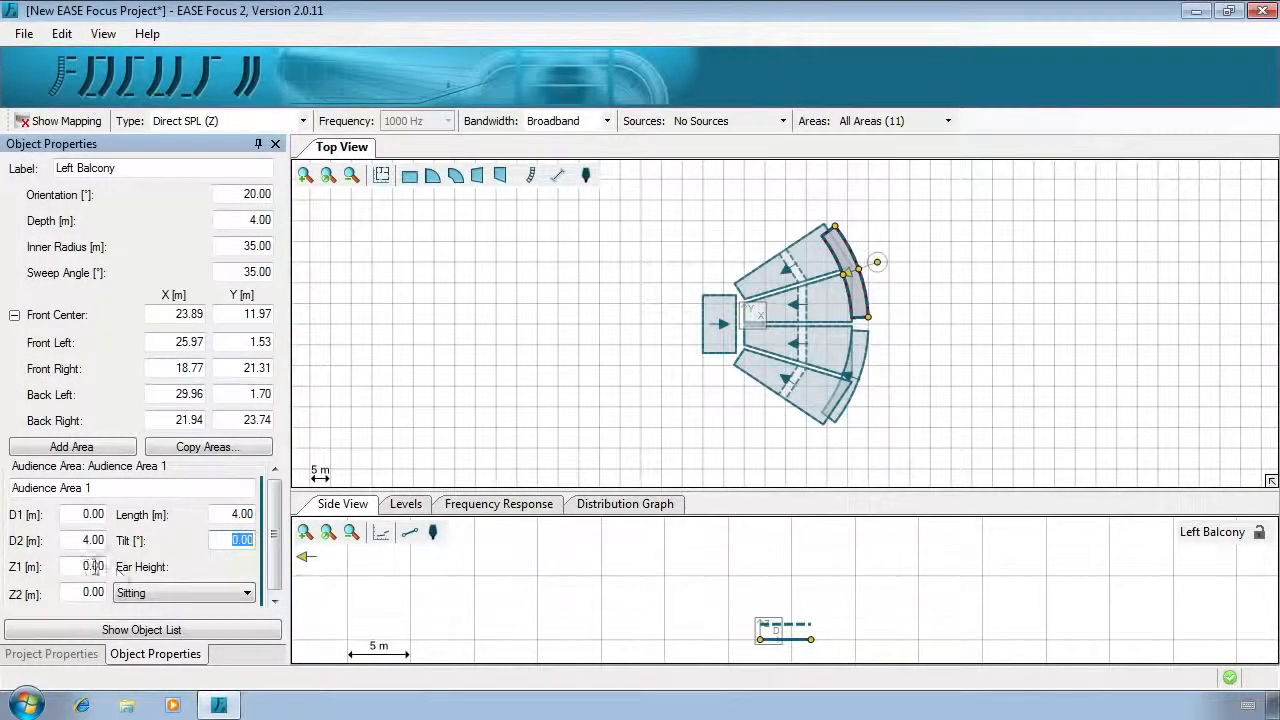
# Step: Try a front height of 7.5 m for the Left Balcony's audience area and raise its back end to about 4.17 m
pyautogui.write('7.5')
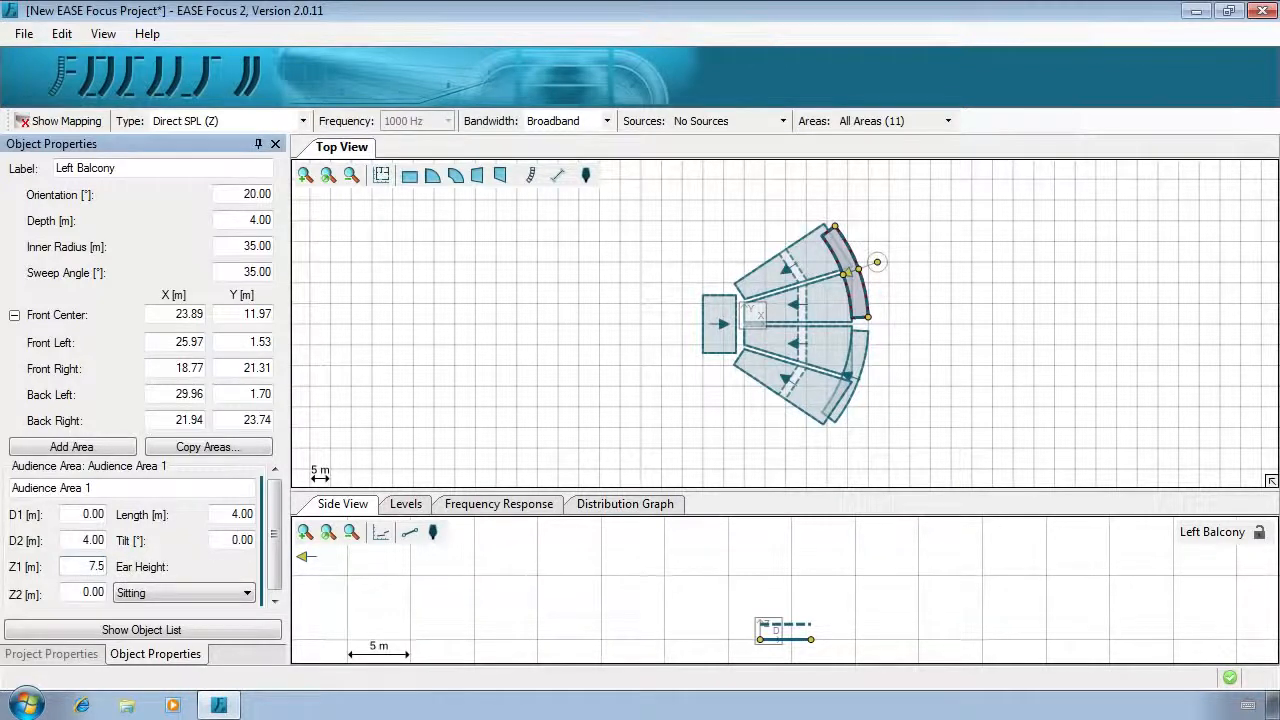
pyautogui.press('Return')
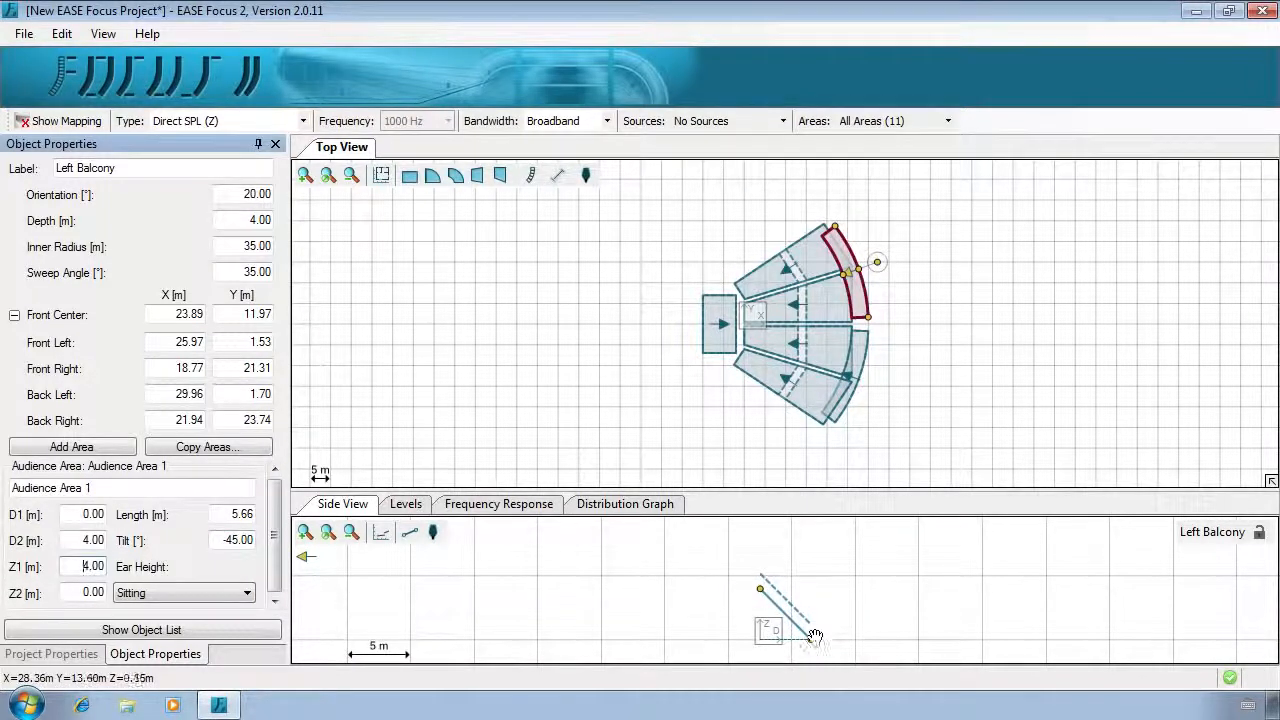
pyautogui.moveTo(812, 641); pyautogui.dragTo(815, 587)
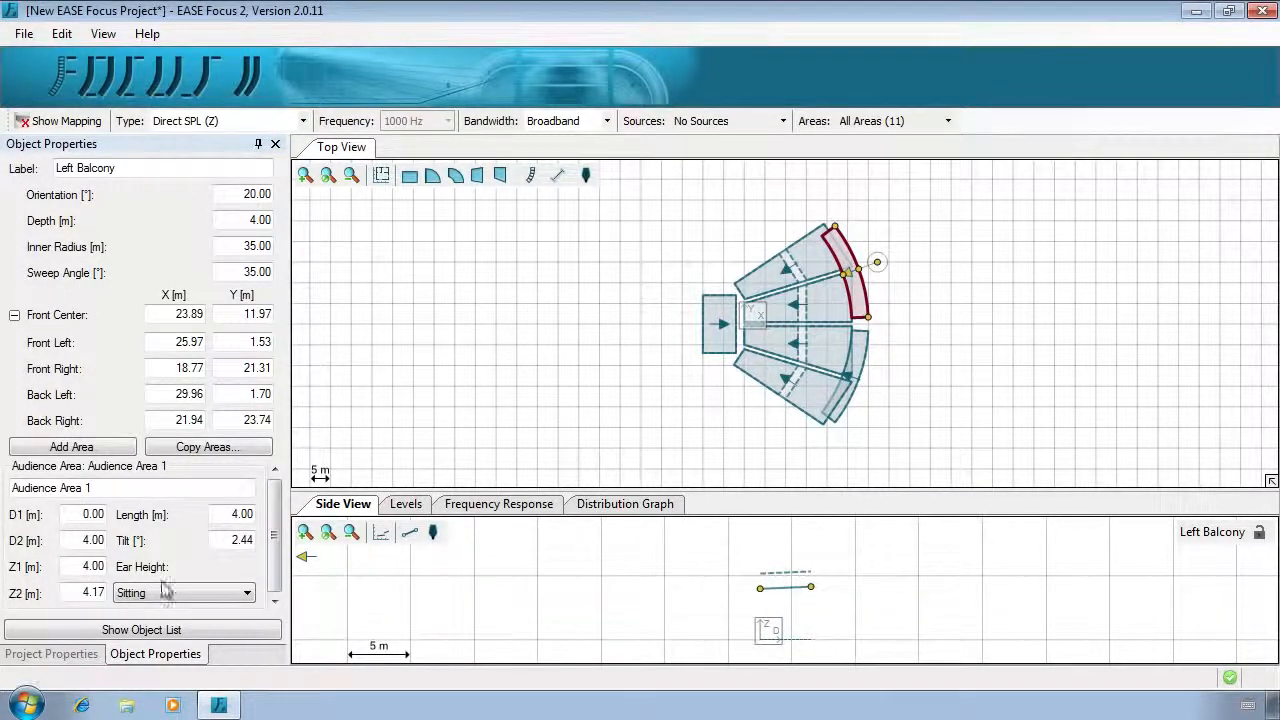
# Step: Set the Left Balcony audience area's front height to 7.5 m and its tilt to 15°
pyautogui.doubleClick(80, 566)
pyautogui.write('7.5')
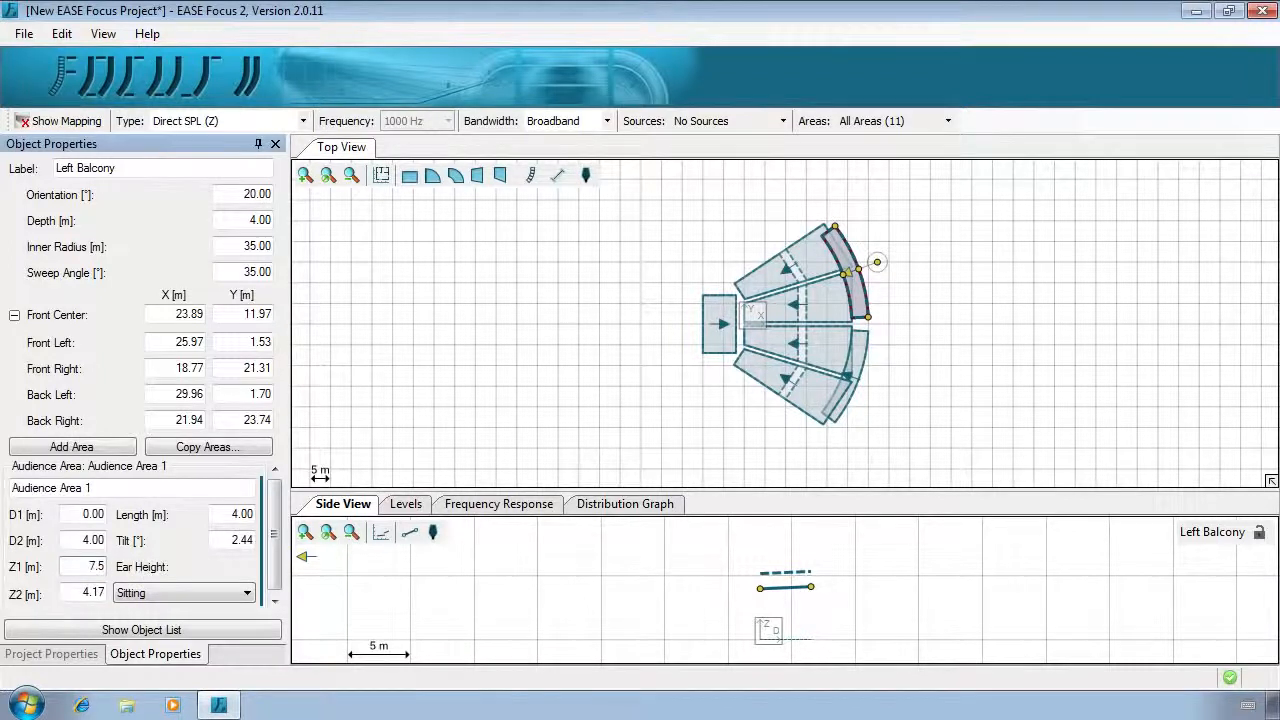
pyautogui.press('Return')
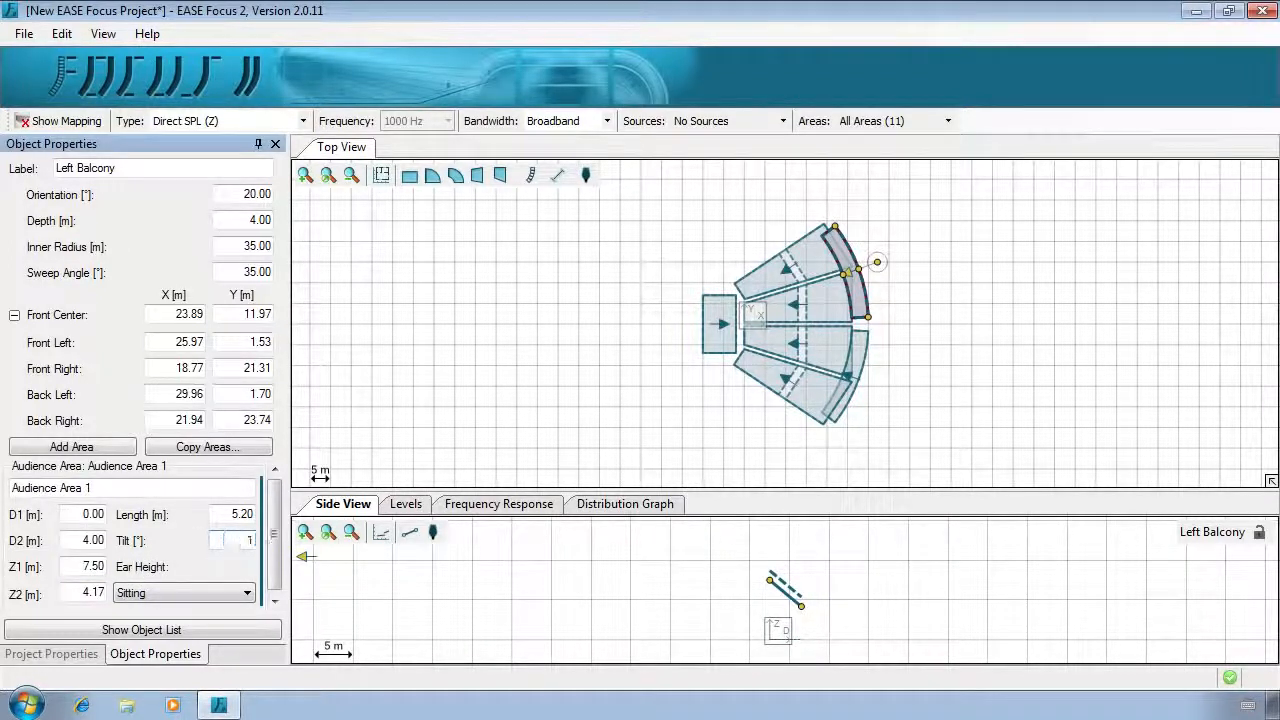
pyautogui.press('Return')
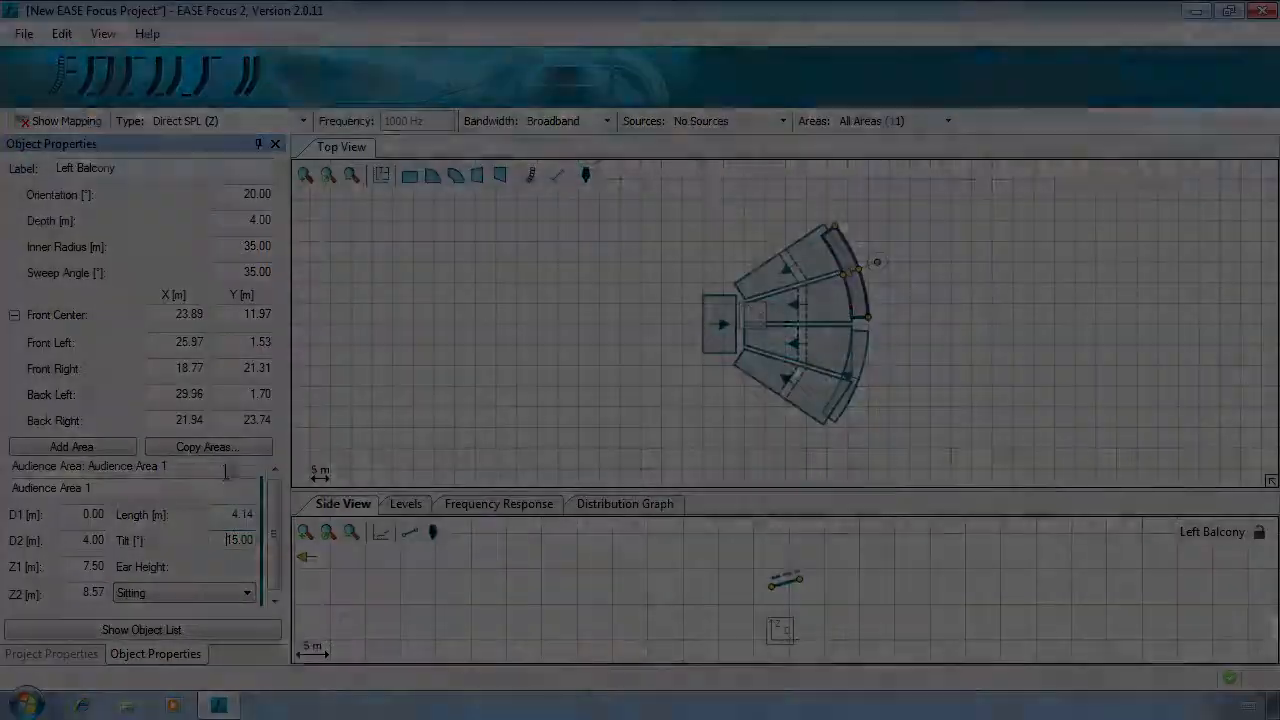